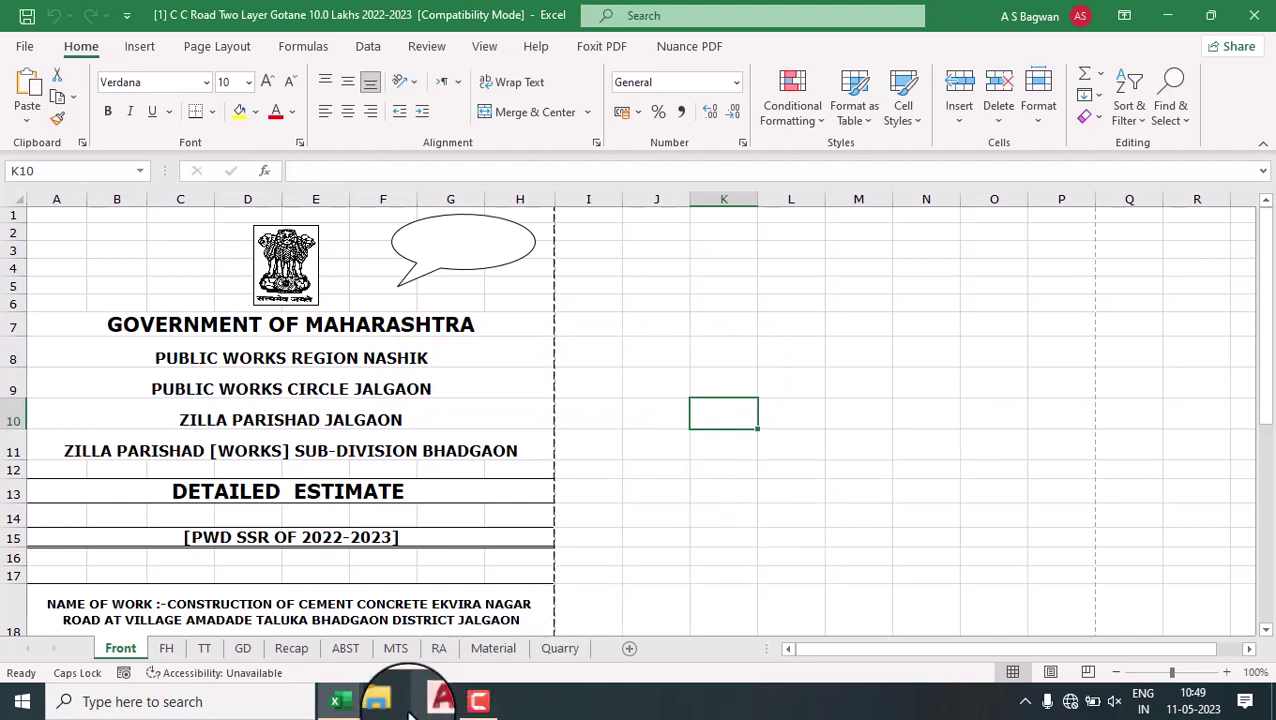
# Check the current workbook's cover headings and the NAME OF WORK cell's formula.
pyautogui.click(405, 395)
pyautogui.click(475, 450)
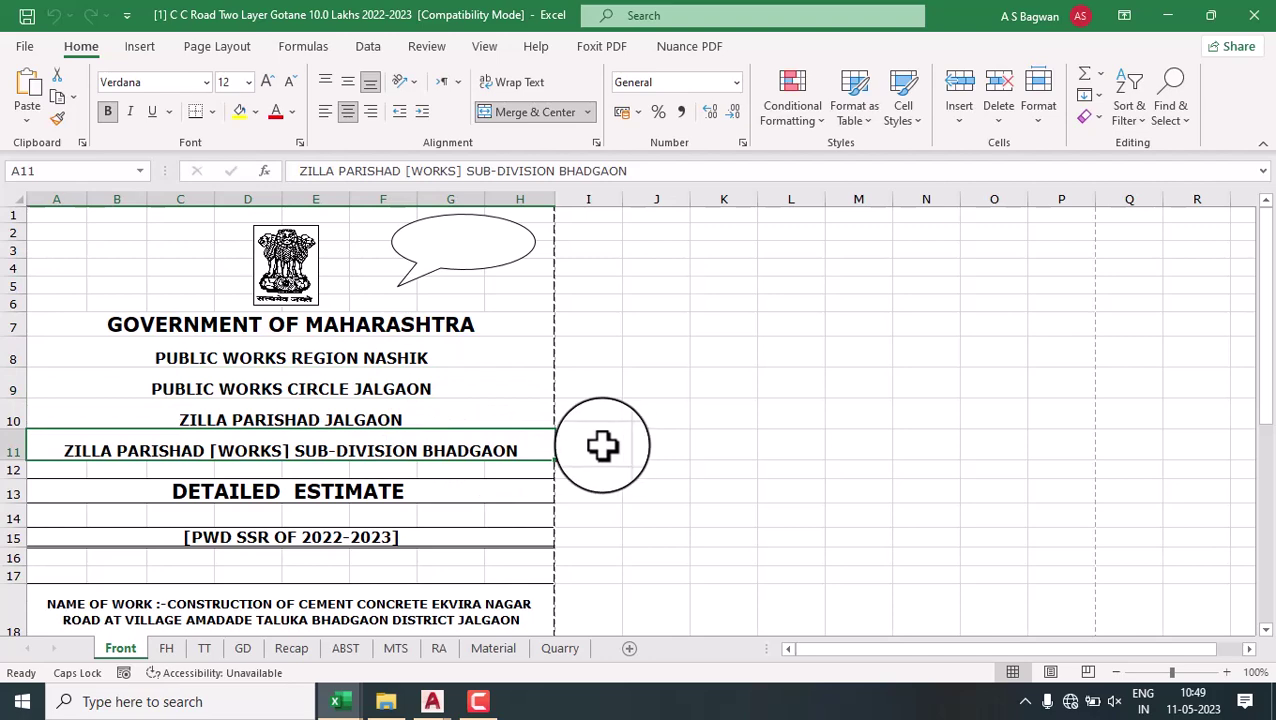
pyautogui.click(380, 605)
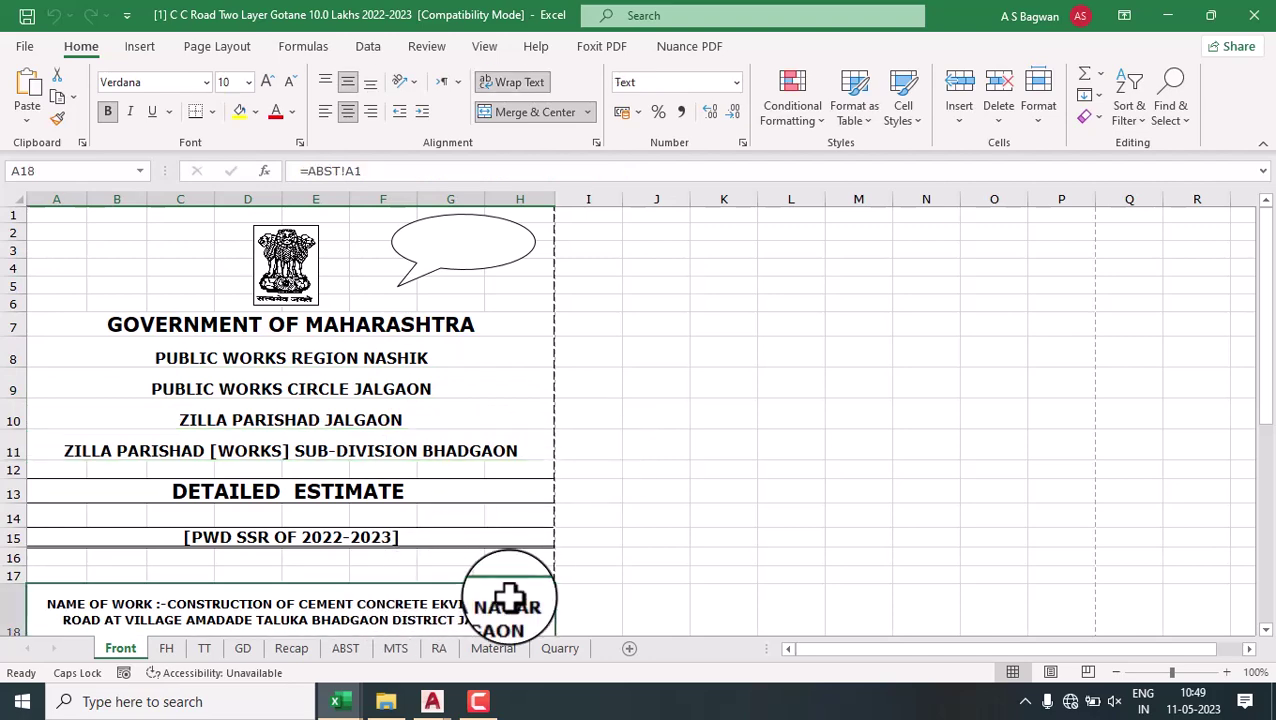
pyautogui.moveTo(338, 701)
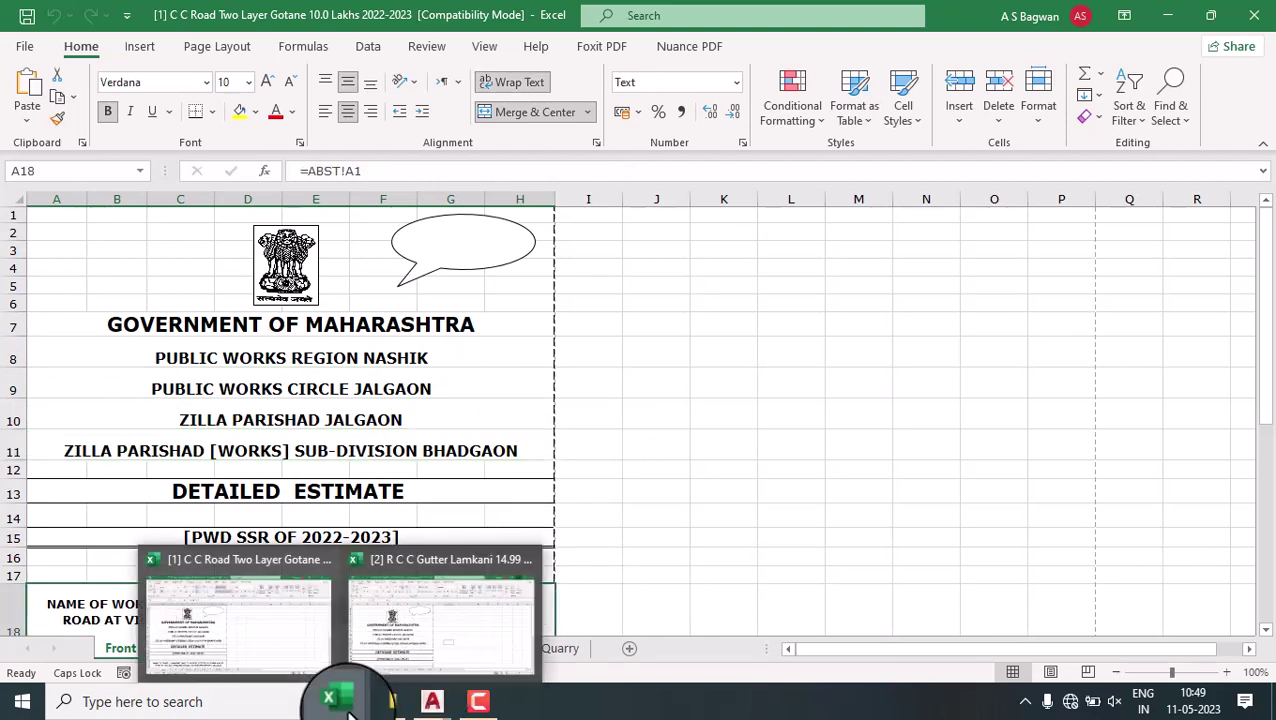
# Switch to the R C C Gutter Lamkani workbook and check its sub-division heading.
pyautogui.click(441, 626)
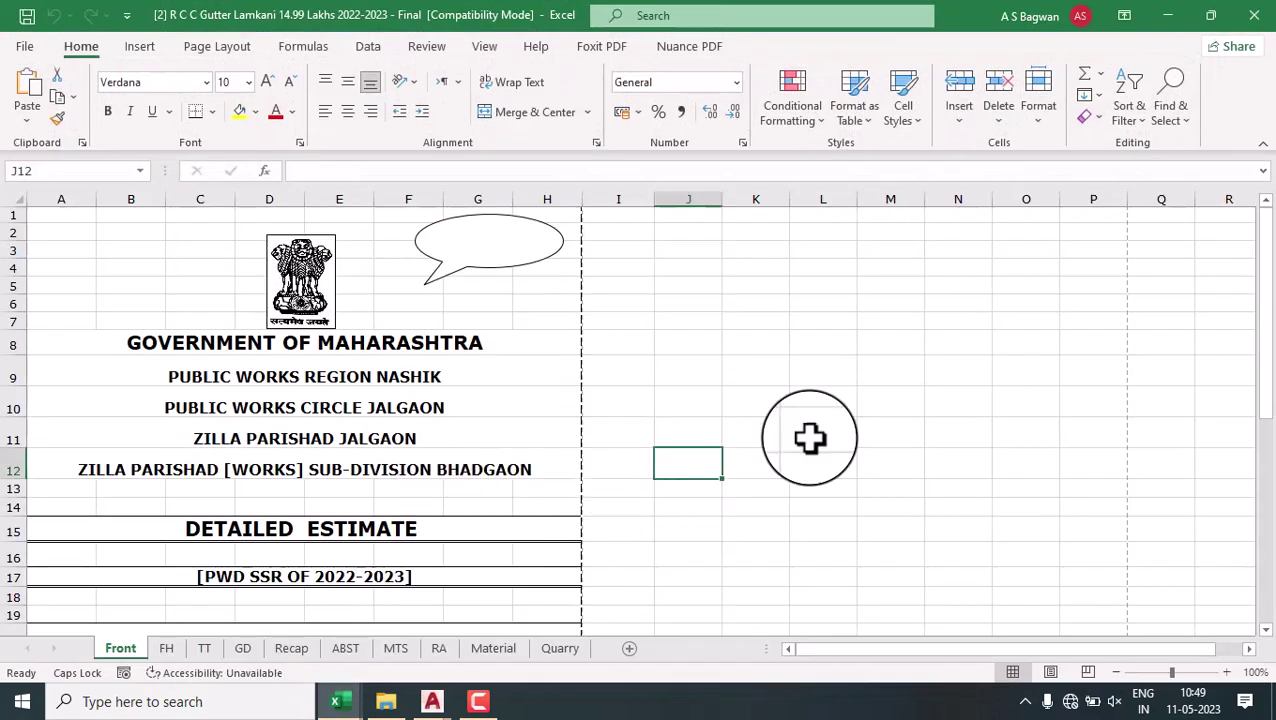
pyautogui.moveTo(1264, 338); pyautogui.dragTo(452, 438)
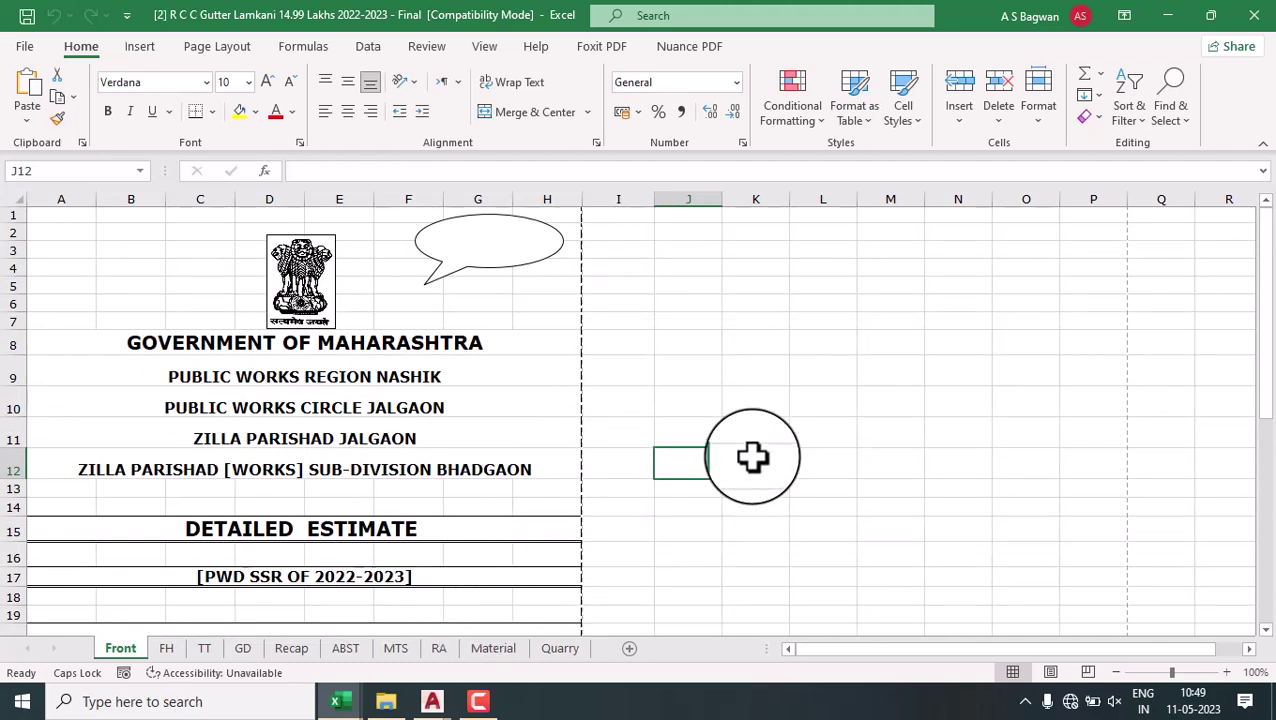
pyautogui.click(558, 474)
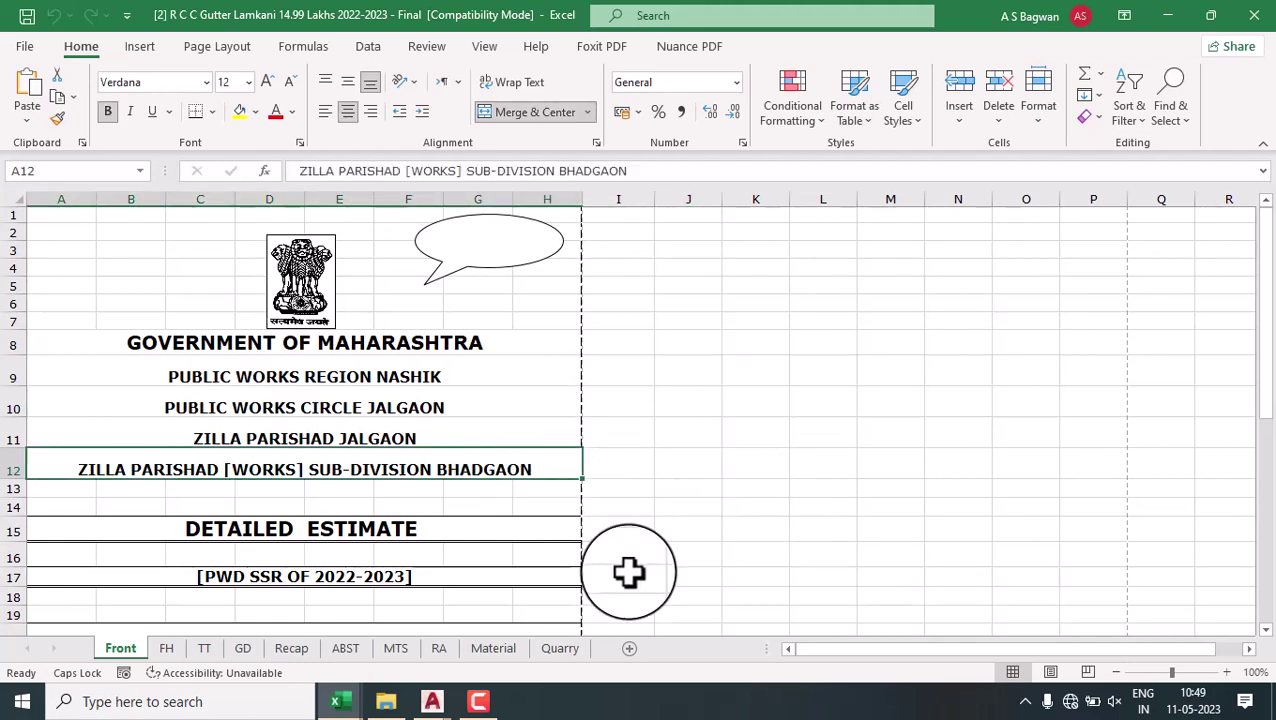
pyautogui.moveTo(338, 701)
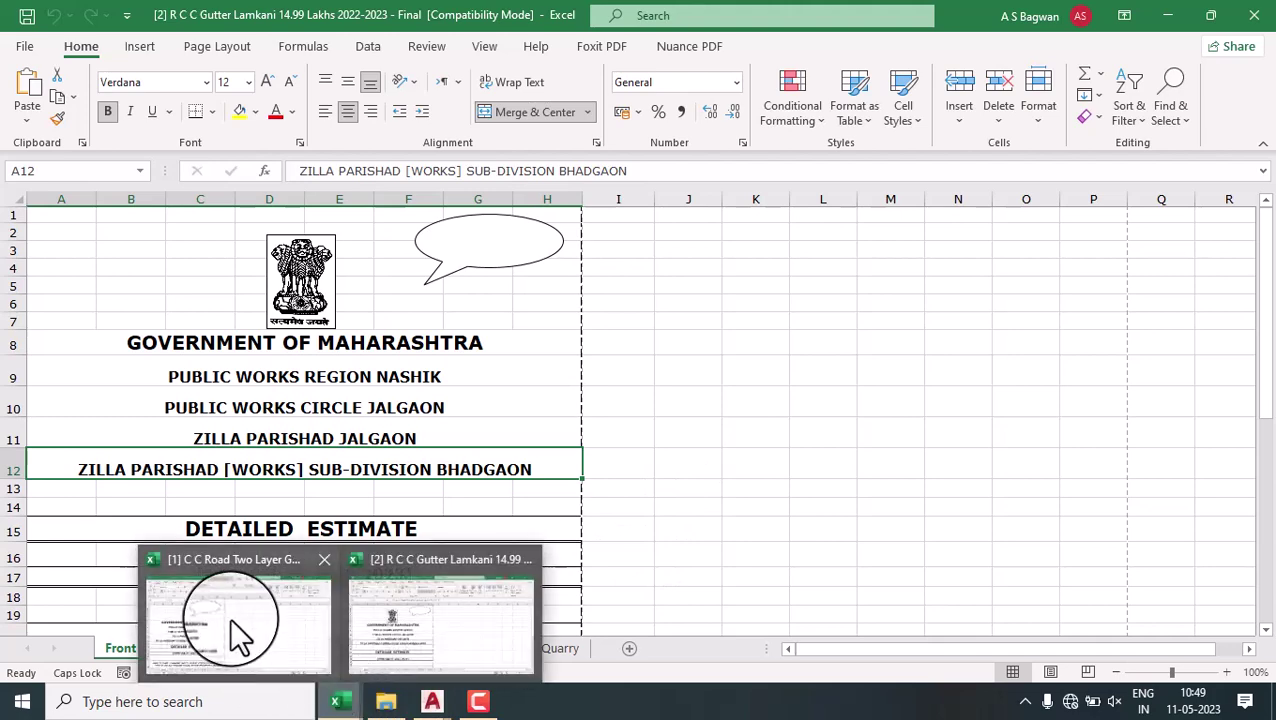
# Return to the C C Road Two Layer Gotane workbook and review its FH, TT and GD sheets.
pyautogui.click(232, 620)
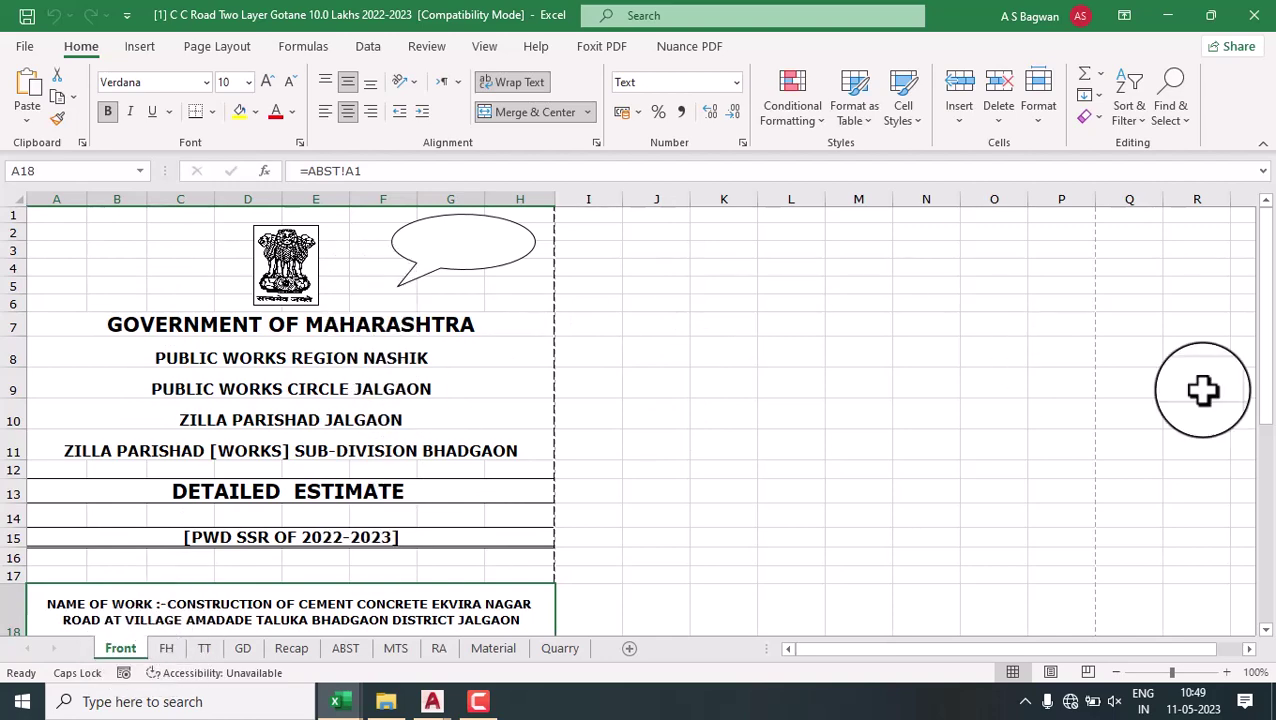
pyautogui.moveTo(1262, 350)
pyautogui.mouseDown()
pyautogui.moveTo(1253, 441)
pyautogui.moveTo(1253, 262)
pyautogui.mouseUp()
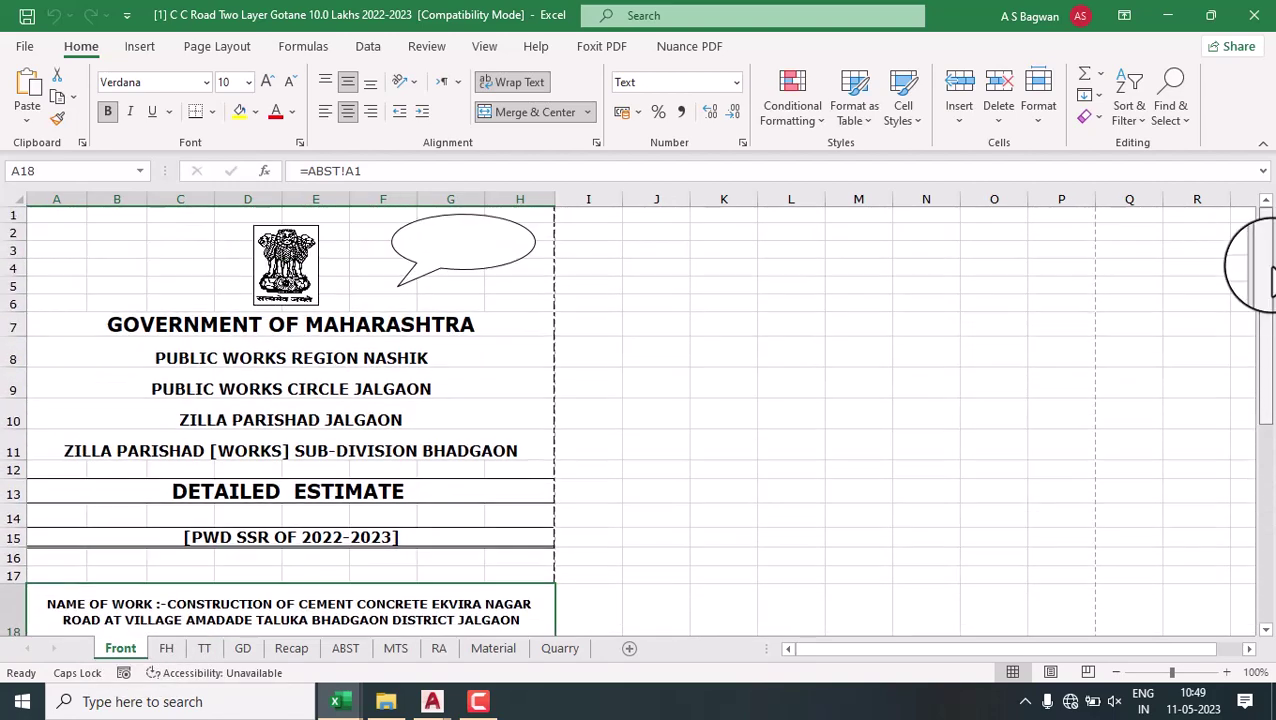
pyautogui.click(166, 648)
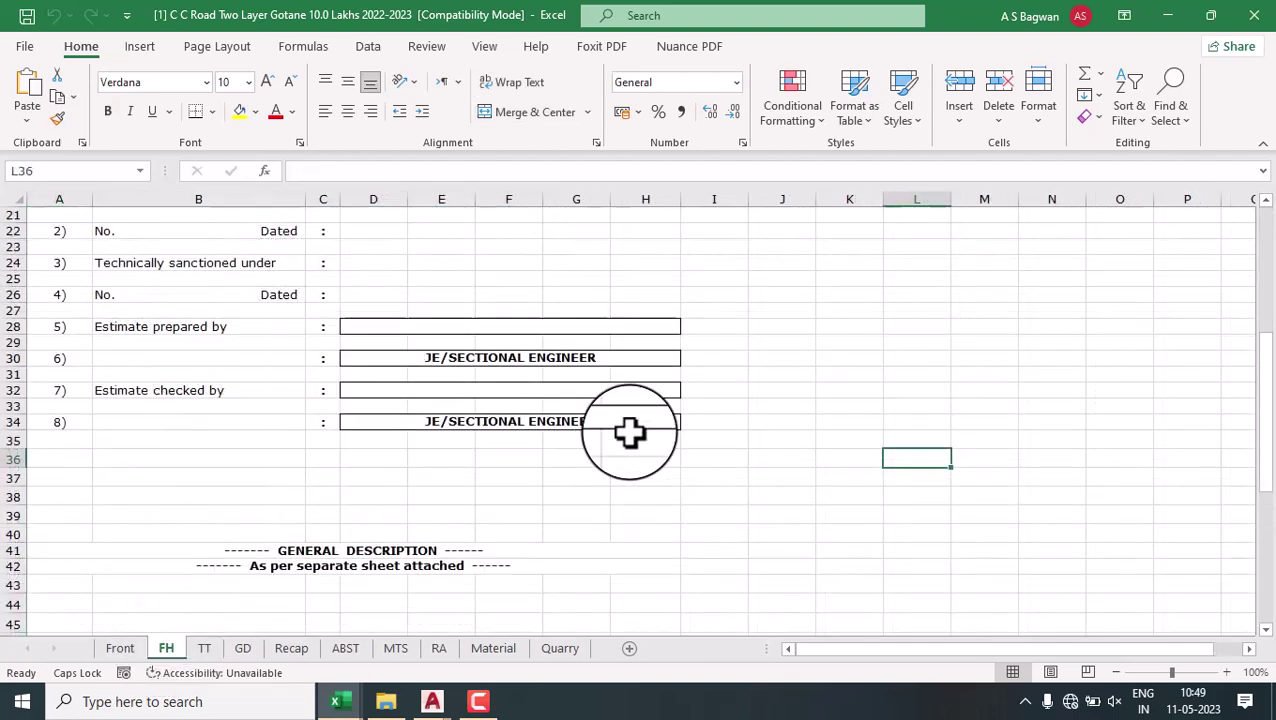
pyautogui.scroll(7, 641, 413)
pyautogui.scroll(-2, 641, 413)
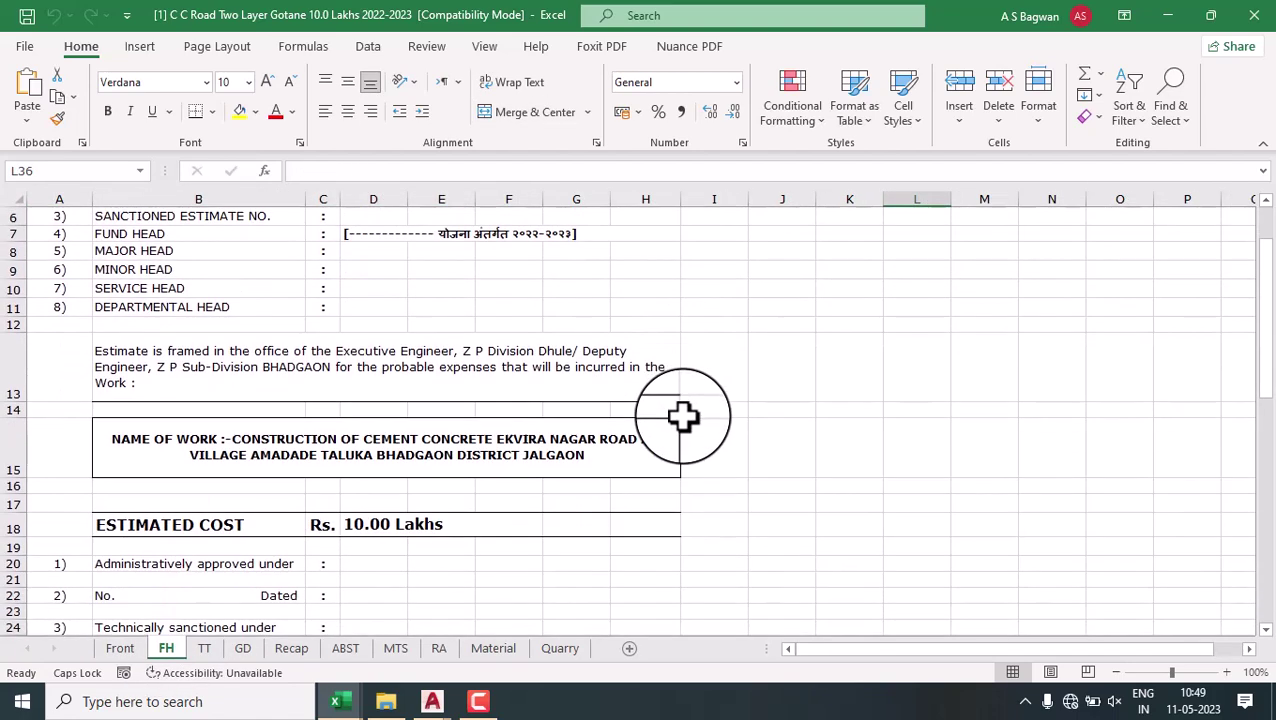
pyautogui.scroll(-2, 684, 415)
pyautogui.scroll(-3, 587, 435)
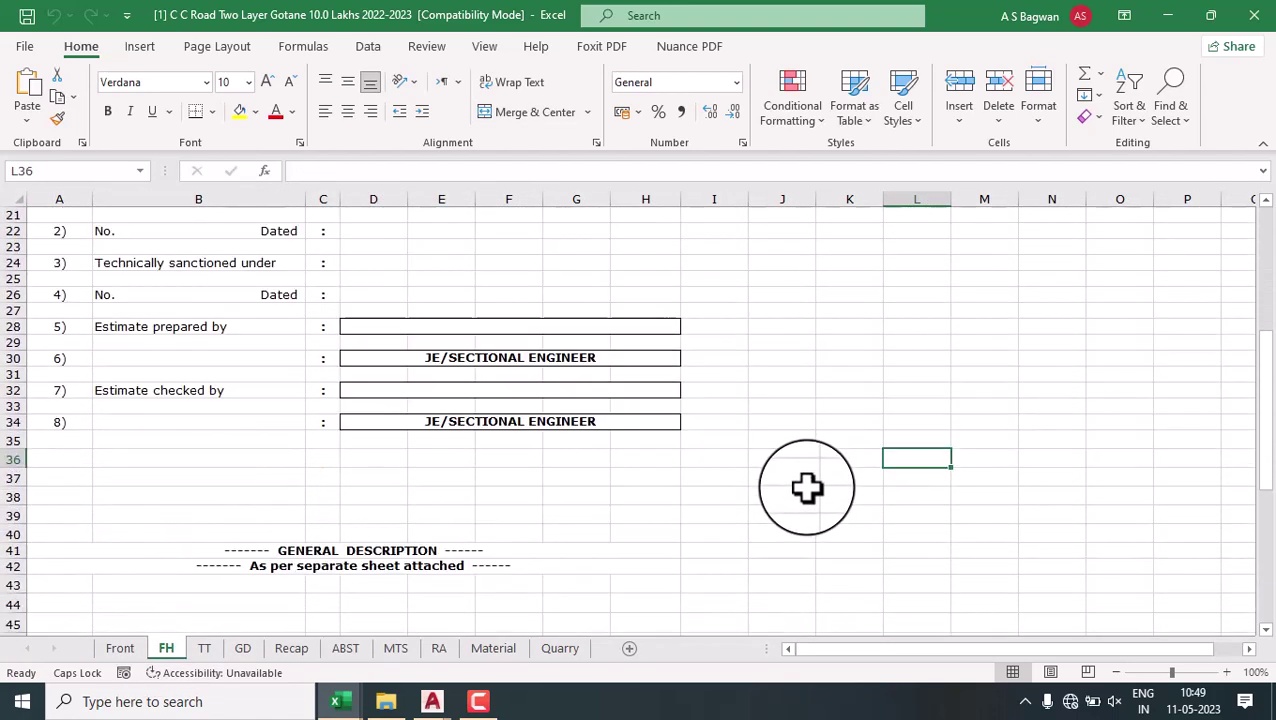
pyautogui.click(204, 648)
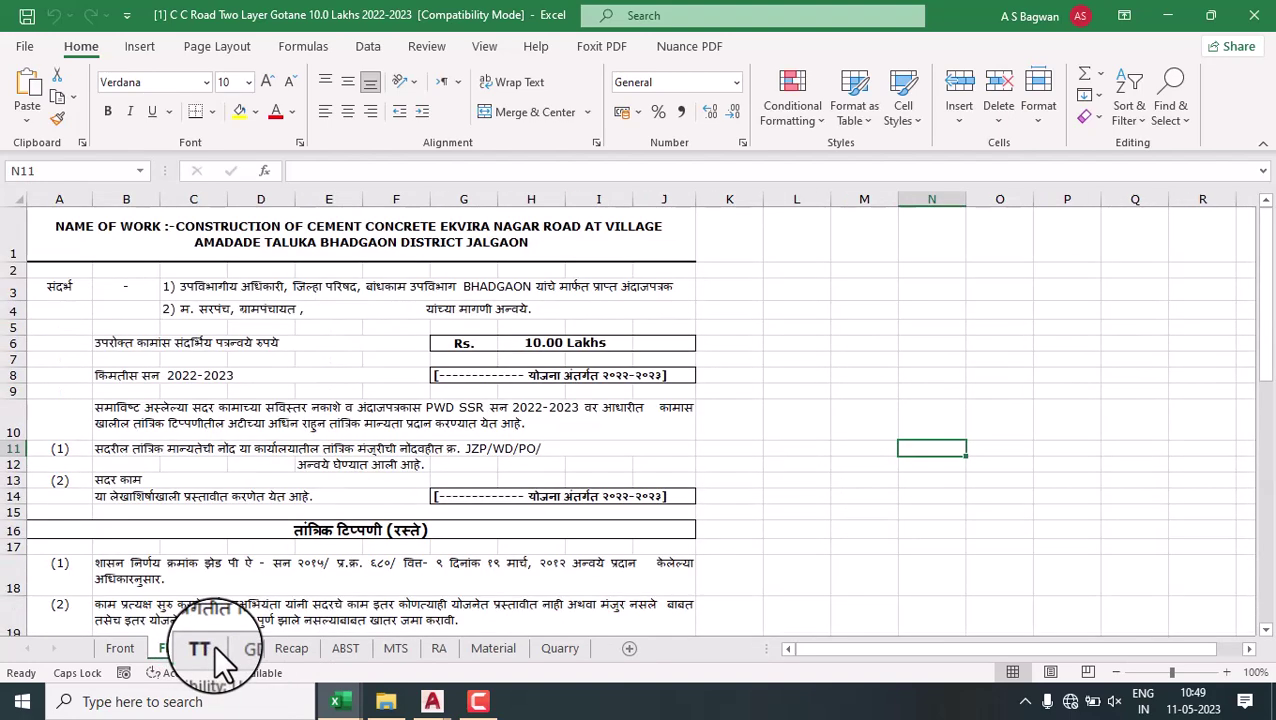
pyautogui.scroll(-2, 708, 354)
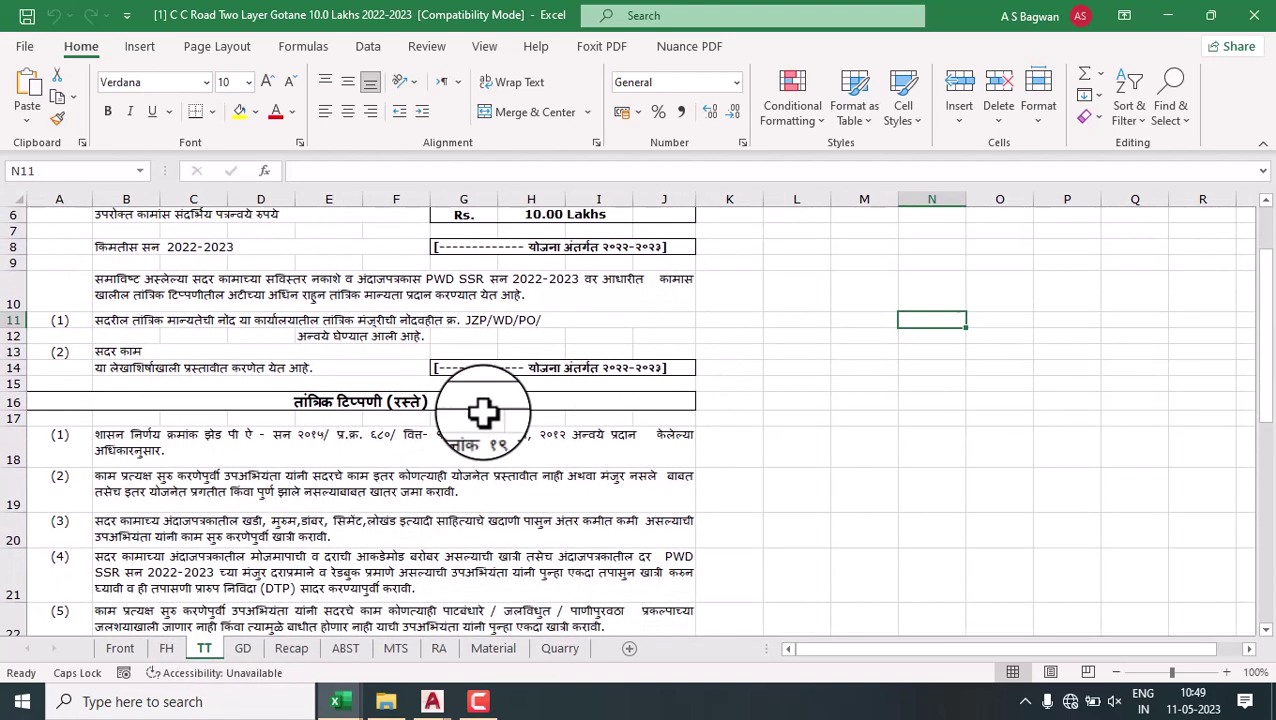
pyautogui.click(419, 401)
pyautogui.click(242, 648)
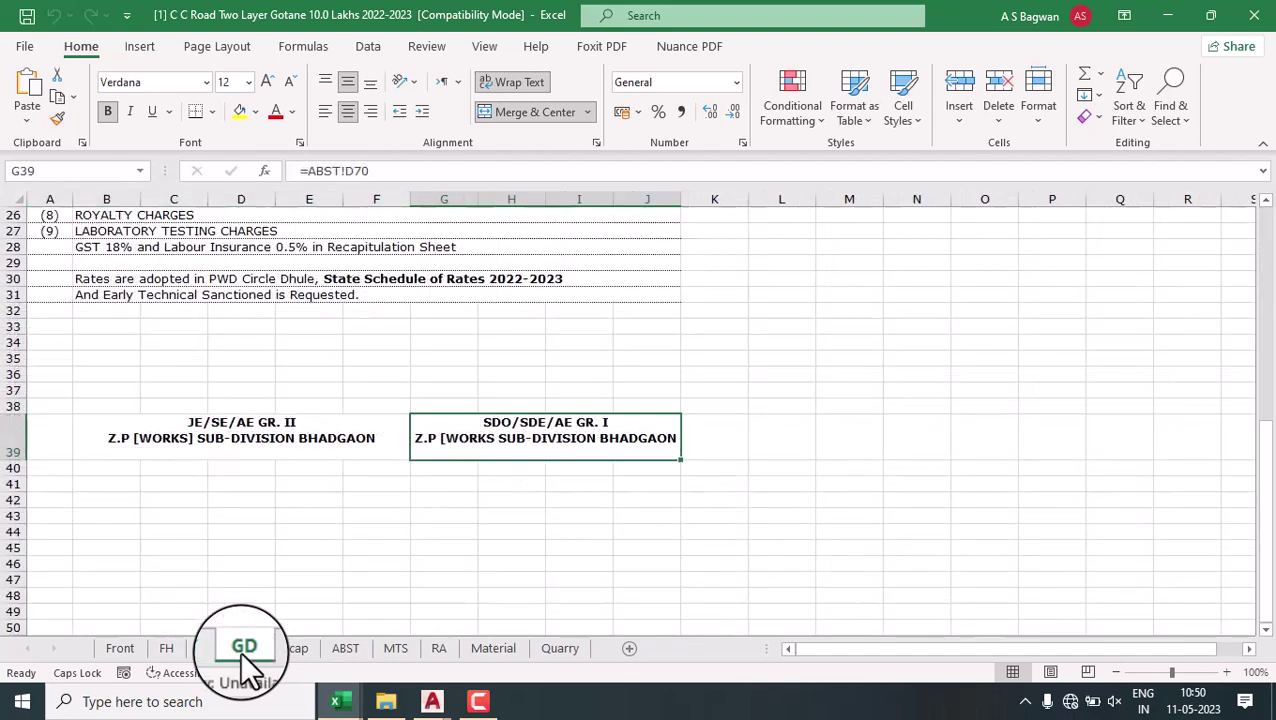
pyautogui.scroll(9, 512, 447)
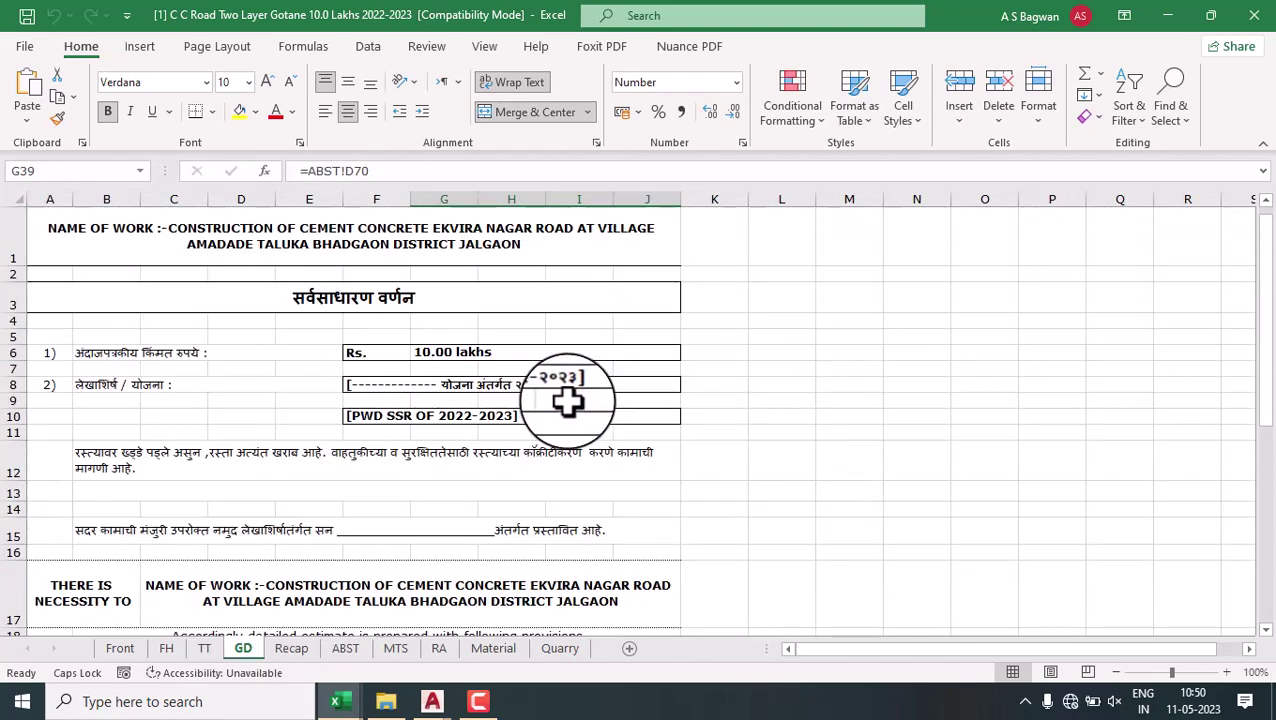
# On the Recap sheet, check the 10.00 Lakhs SAY total and make signature row 28 slightly shorter.
pyautogui.click(291, 648)
pyautogui.scroll(3, 690, 410)
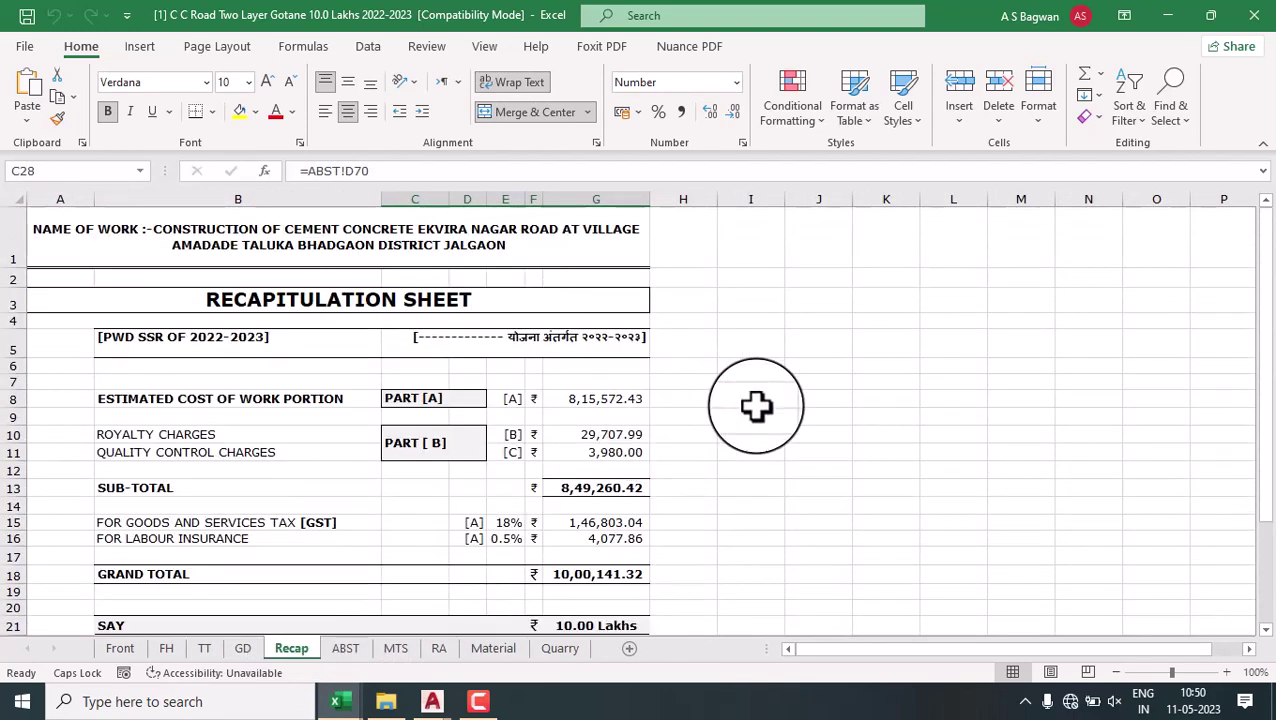
pyautogui.scroll(-2, 719, 396)
pyautogui.click(597, 474)
pyautogui.scroll(-1, 730, 480)
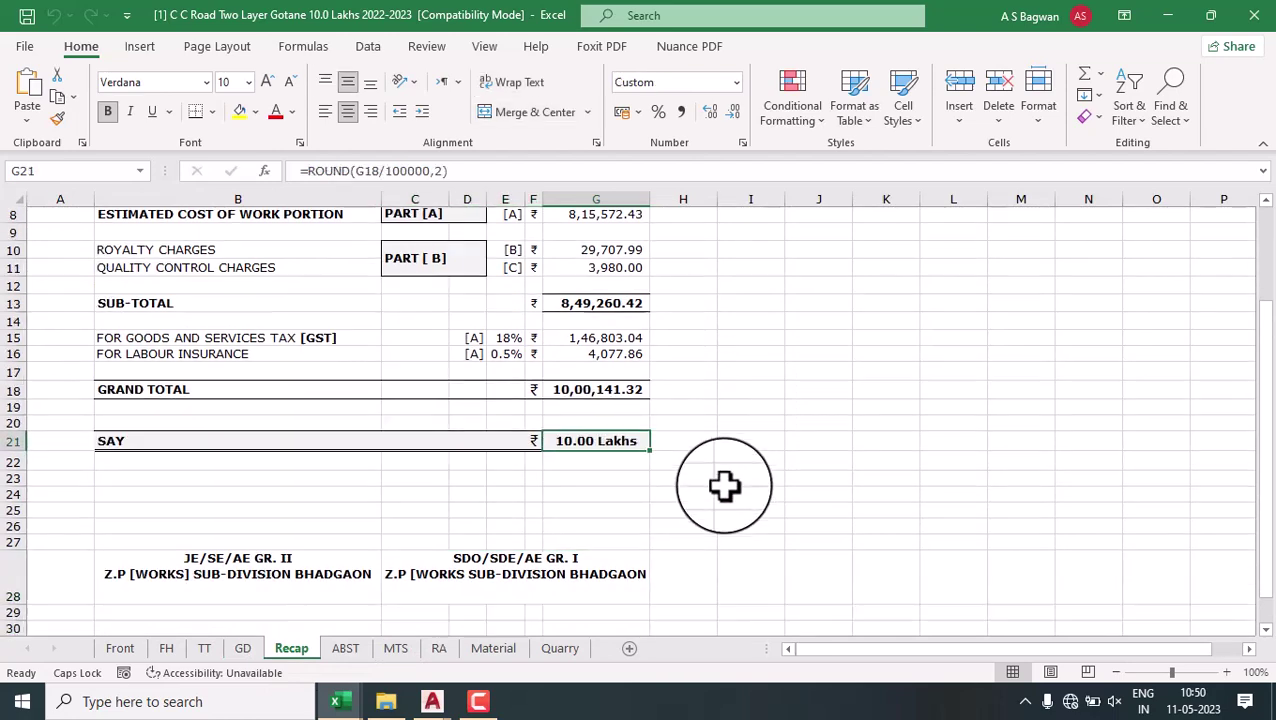
pyautogui.scroll(-1, 700, 510)
pyautogui.click(240, 535)
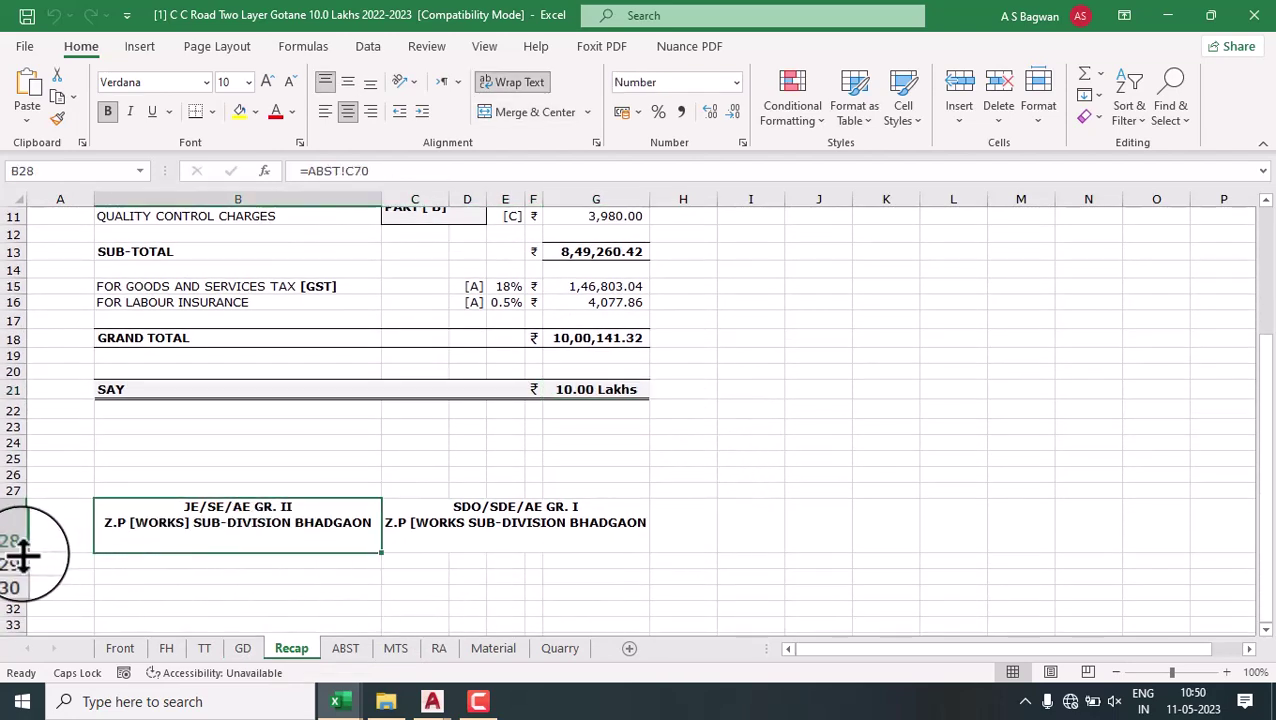
pyautogui.moveTo(30, 552); pyautogui.dragTo(30, 545)
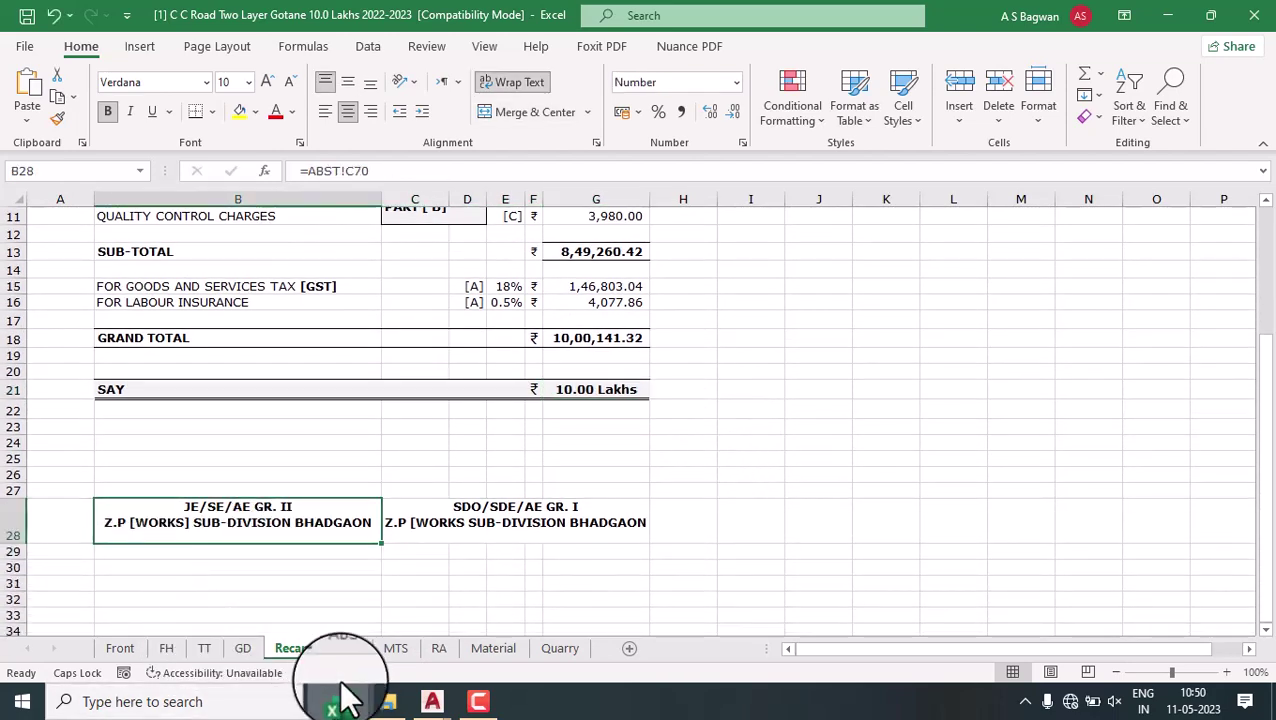
# Review the ABST, MTS and RA rate analysis sheets, including the RATE/UNIT column.
pyautogui.click(345, 648)
pyautogui.scroll(-2, 620, 470)
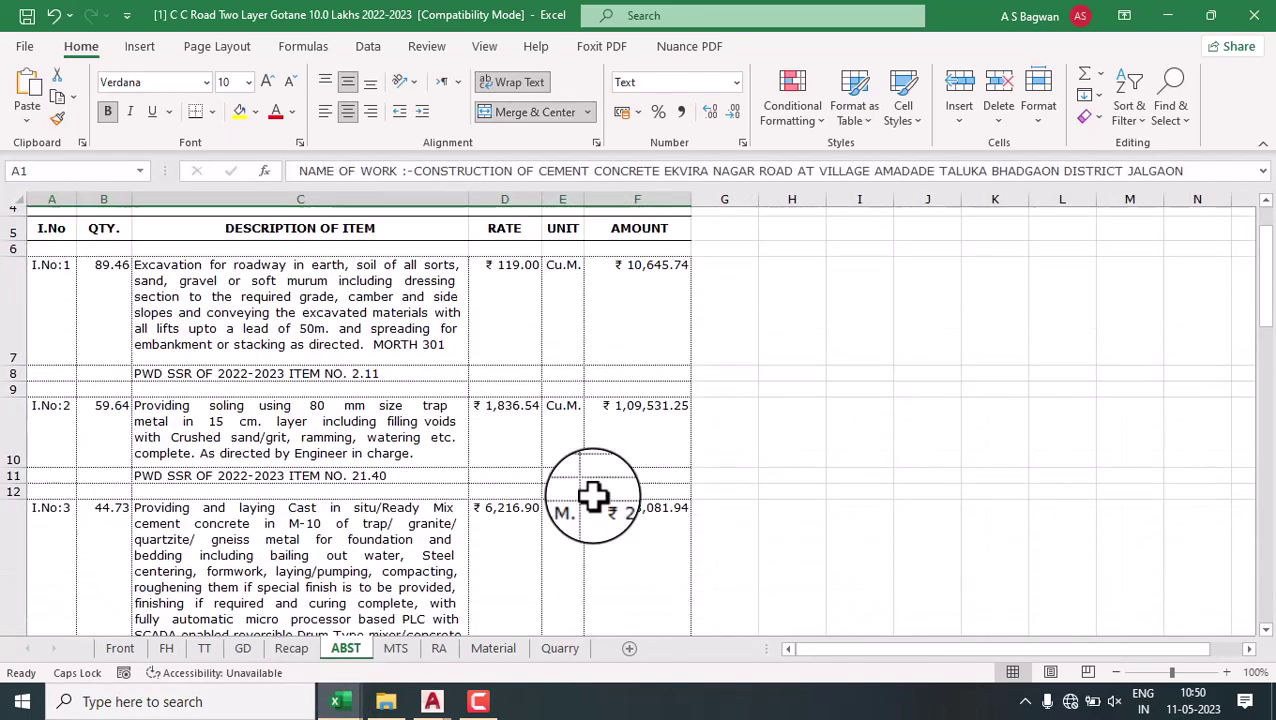
pyautogui.scroll(-1, 560, 560)
pyautogui.click(396, 648)
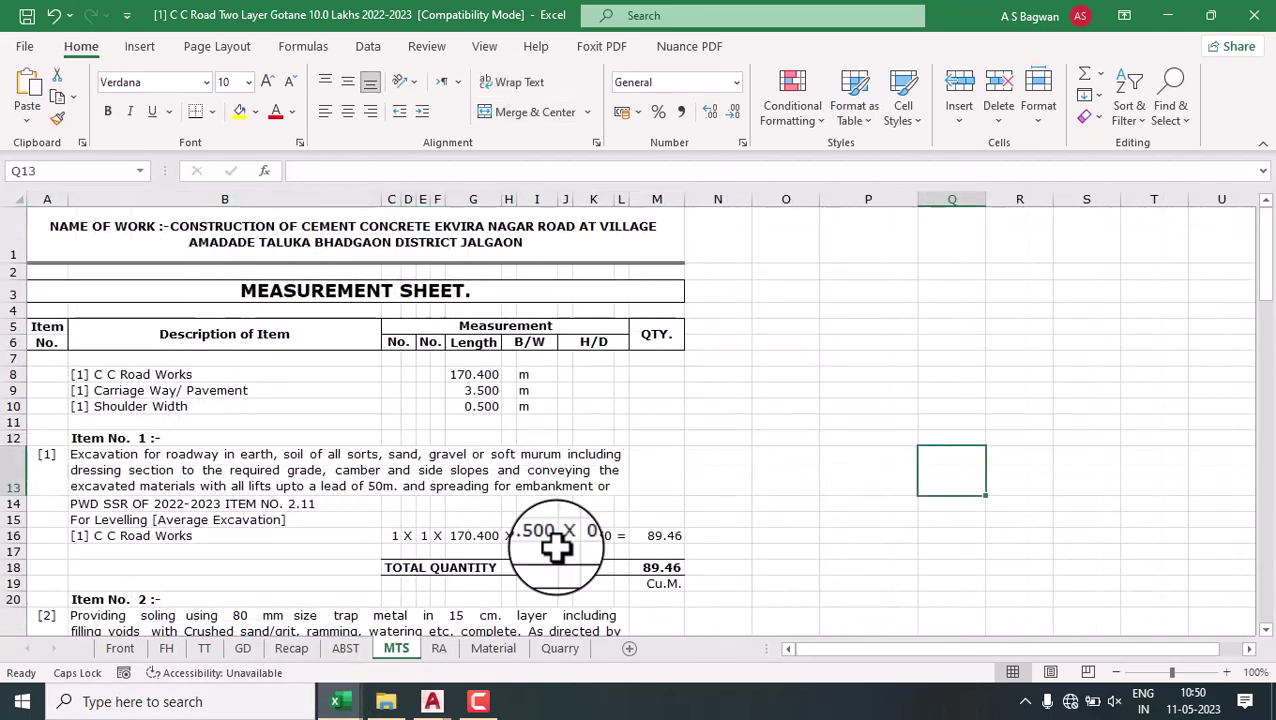
pyautogui.click(439, 648)
pyautogui.scroll(13, 660, 425)
pyautogui.scroll(7, 670, 417)
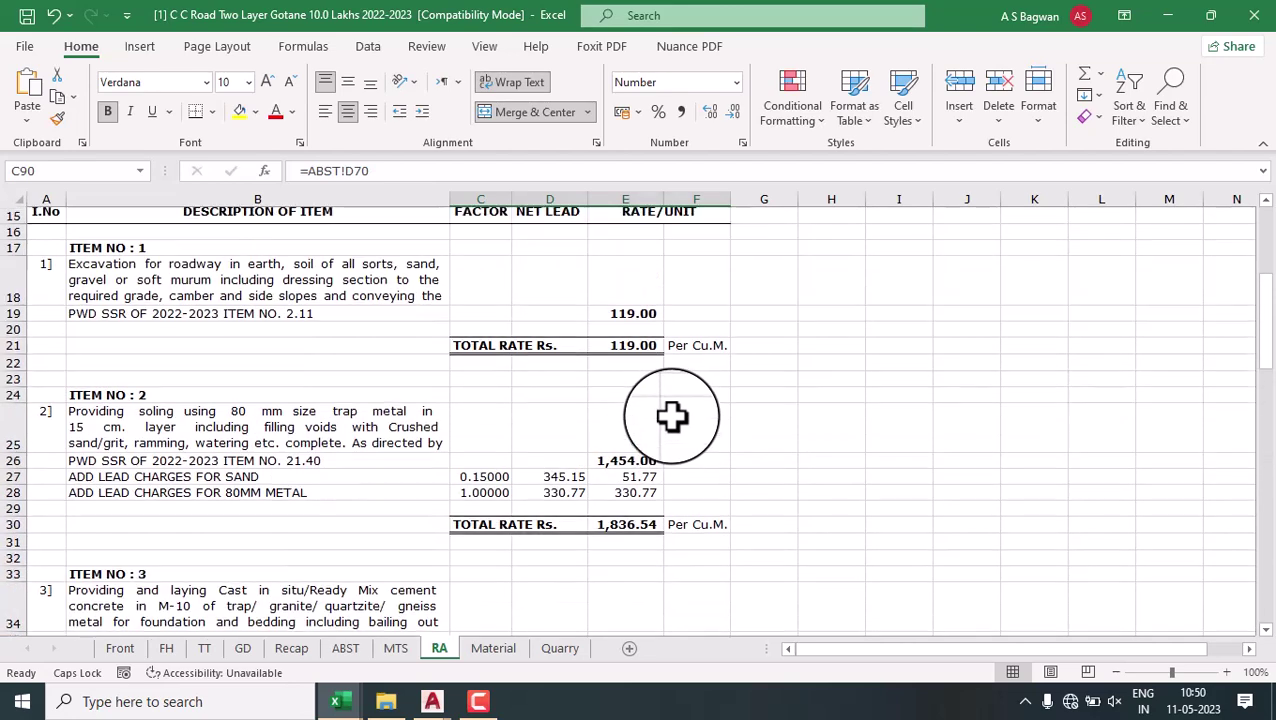
pyautogui.scroll(5, 746, 382)
pyautogui.scroll(-3, 749, 490)
pyautogui.click(634, 398)
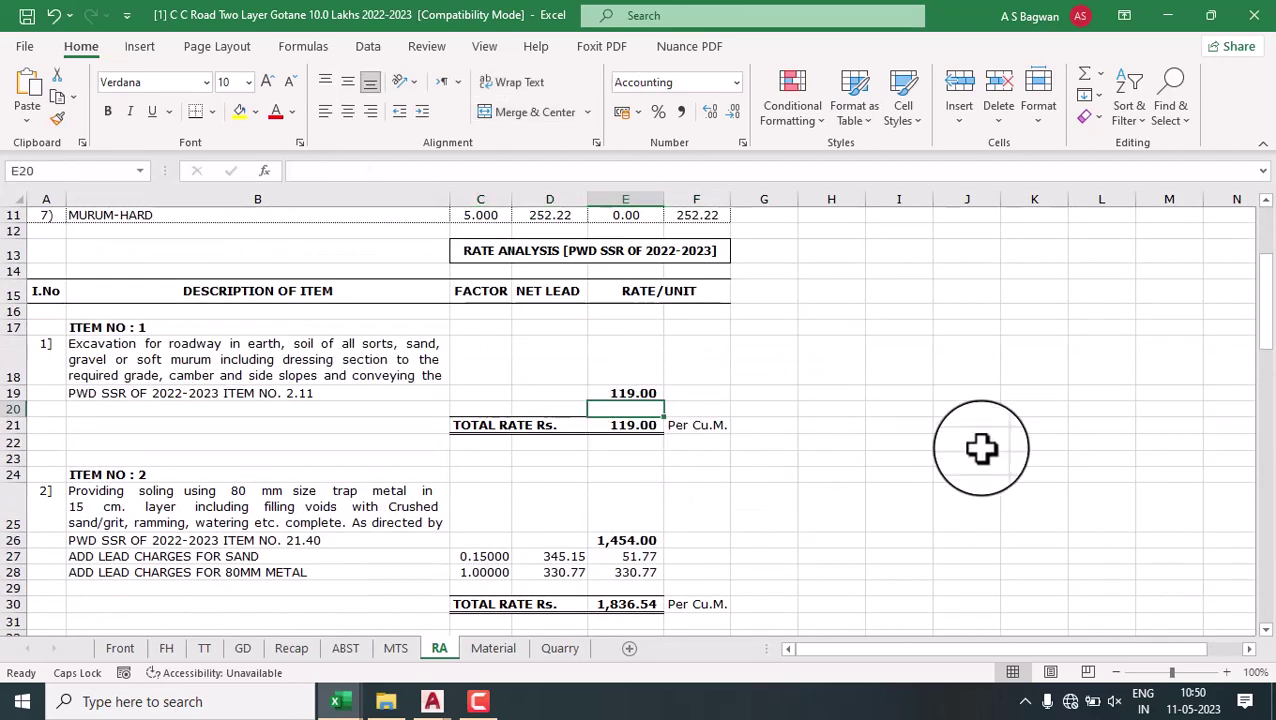
# Scroll through the Material sheet and move on to the Quarry sheet.
pyautogui.click(492, 648)
pyautogui.scroll(5, 675, 433)
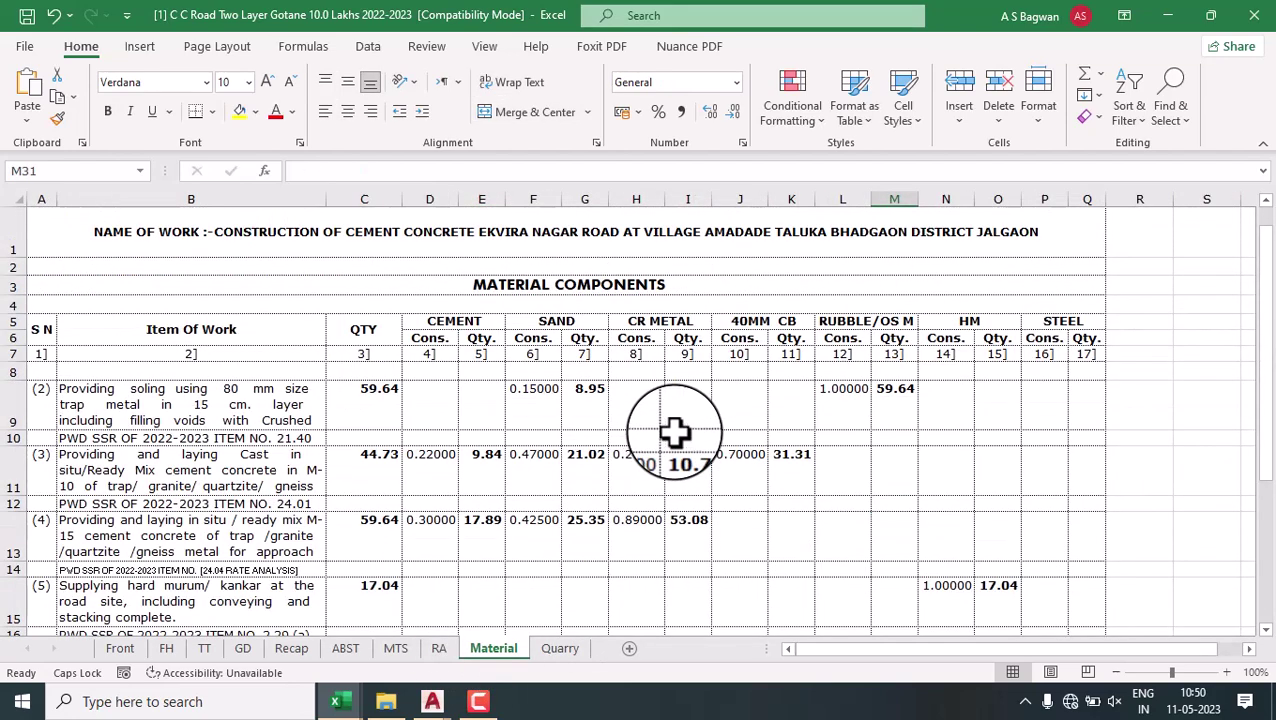
pyautogui.scroll(-1, 720, 436)
pyautogui.scroll(-1, 689, 470)
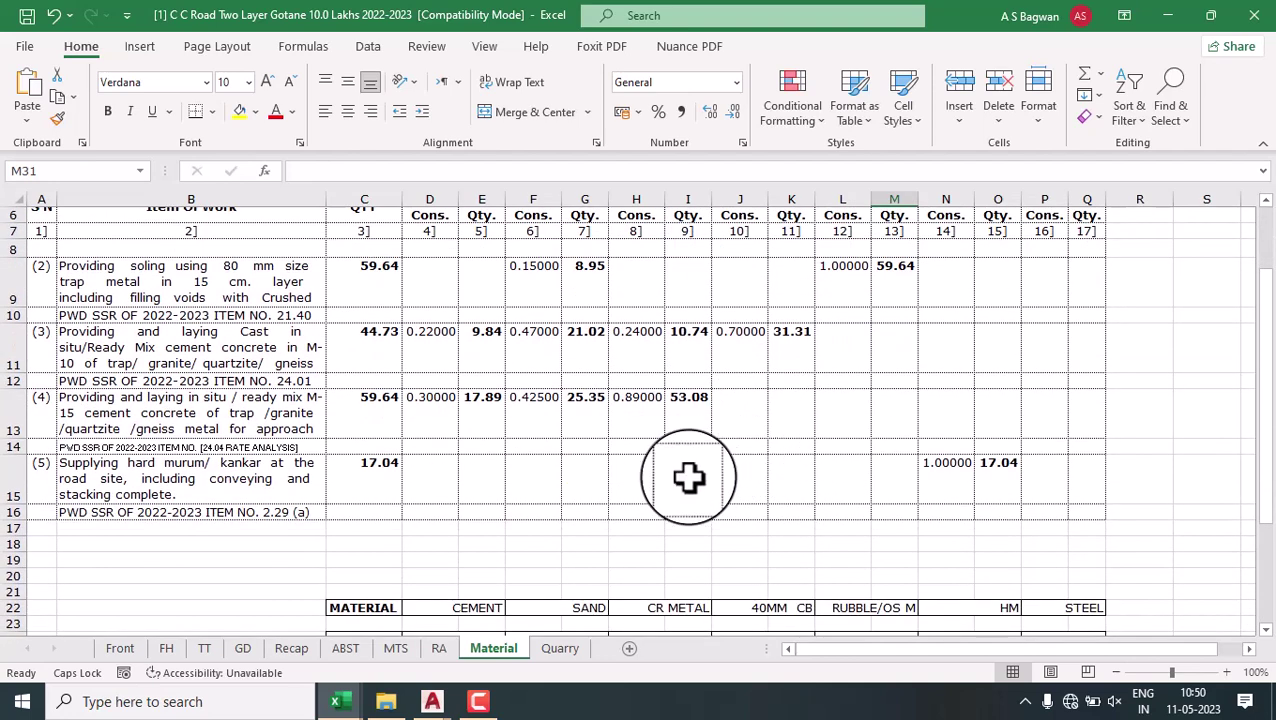
pyautogui.scroll(-1, 572, 484)
pyautogui.scroll(-2, 572, 484)
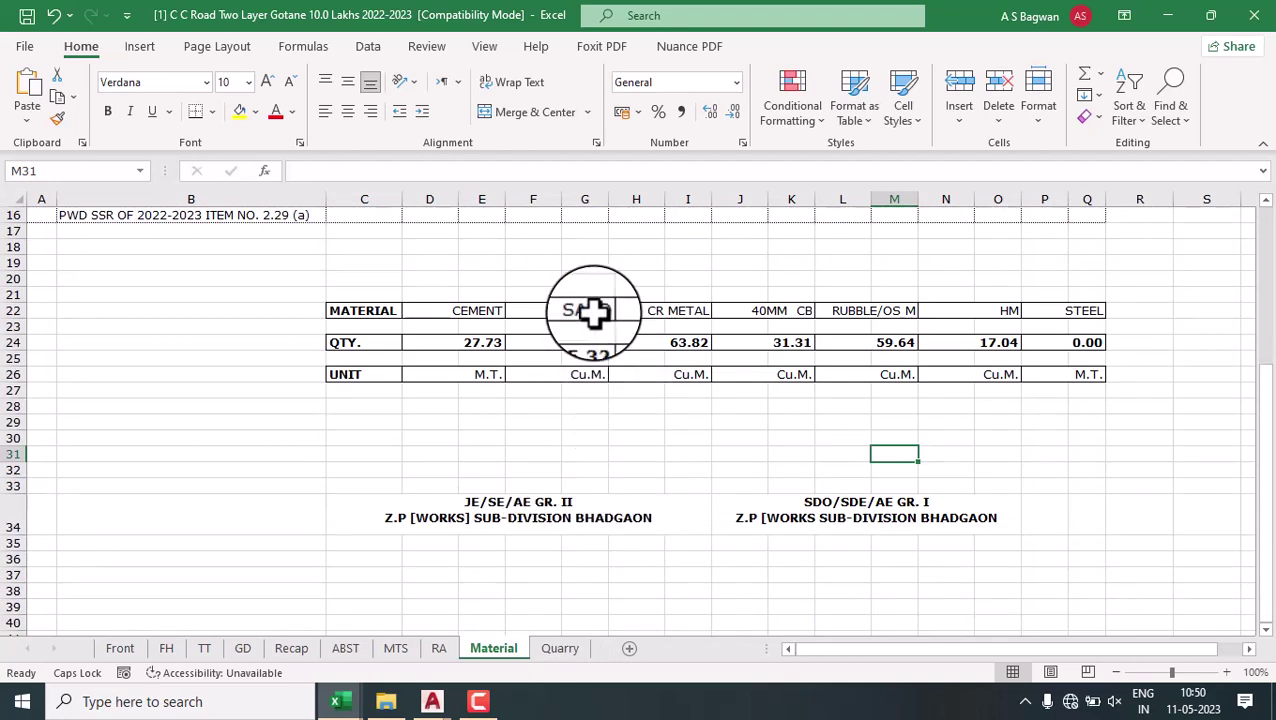
pyautogui.click(560, 650)
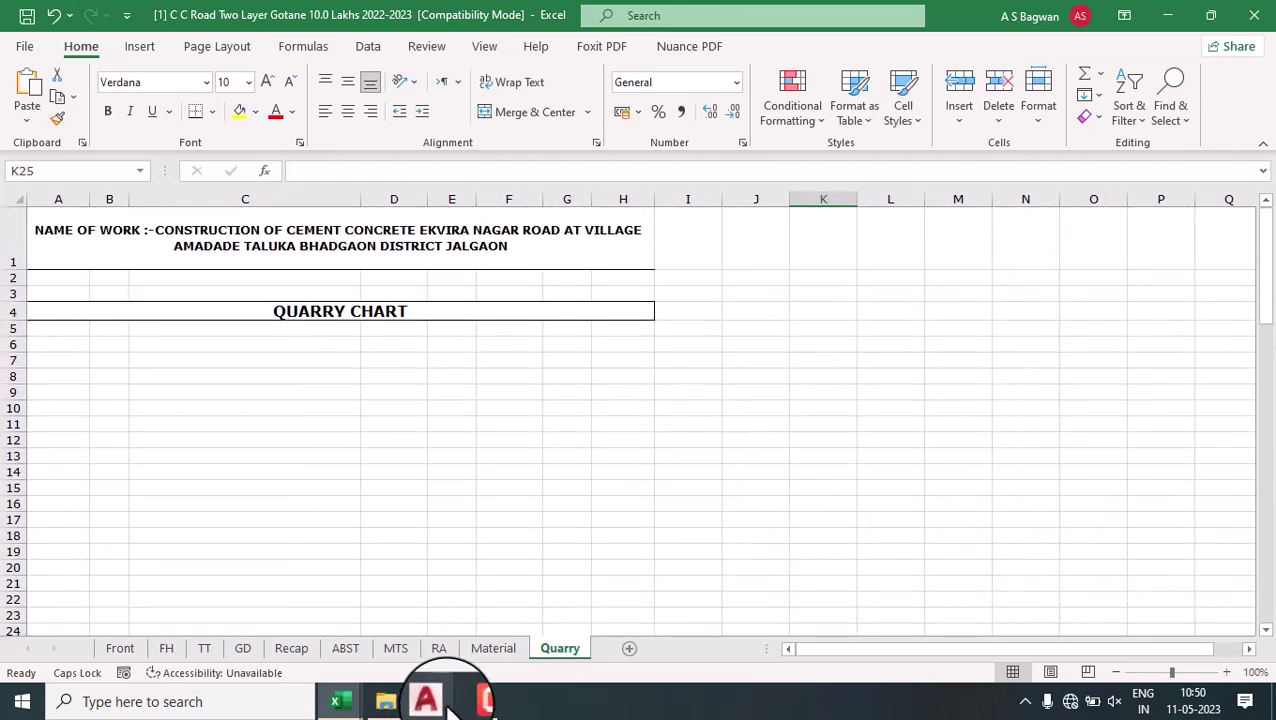
# Glance at the CC Road drawing in AutoCAD, then return to the estimate workbook.
pyautogui.click(300, 640)
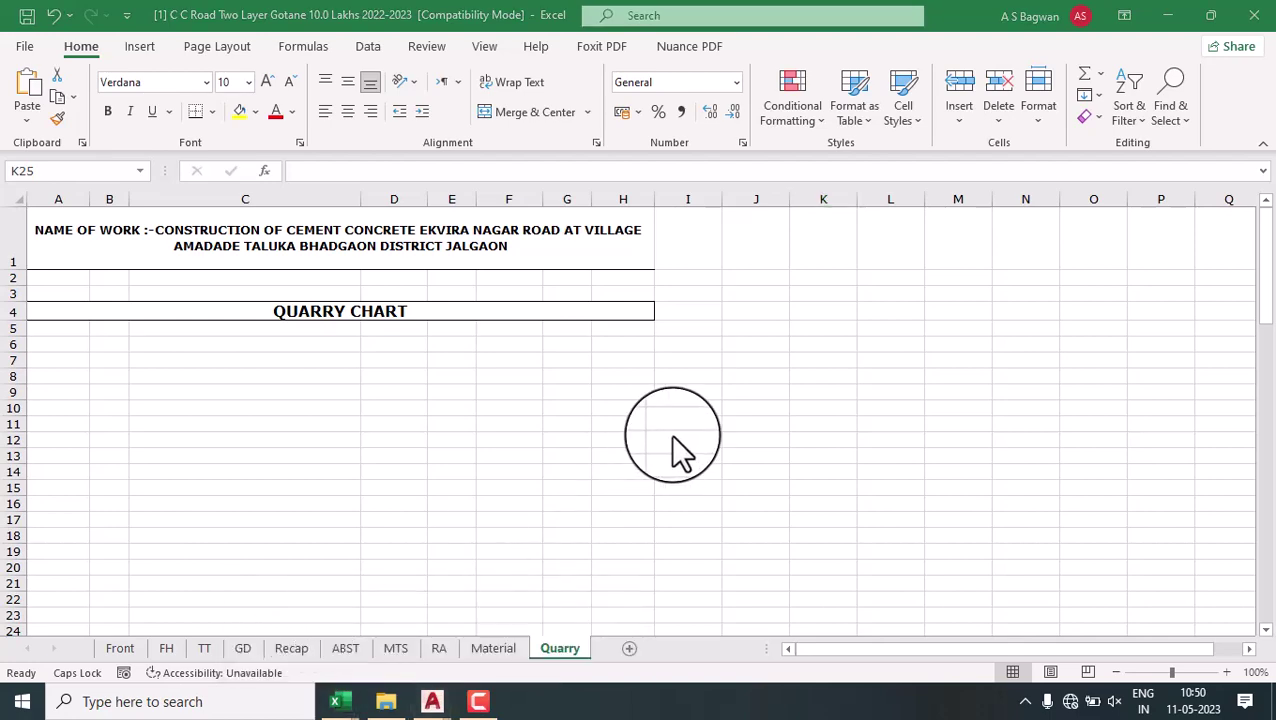
pyautogui.scroll(-2, 670, 434)
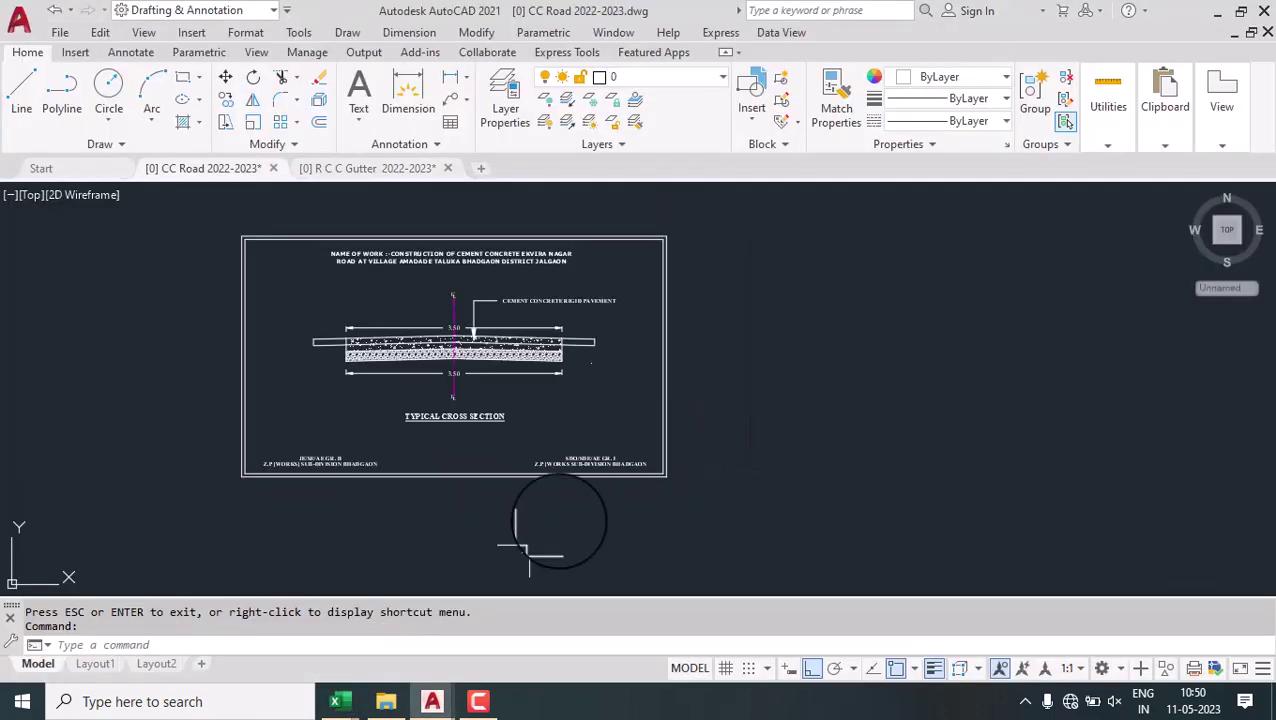
pyautogui.moveTo(338, 702)
pyautogui.click(310, 580)
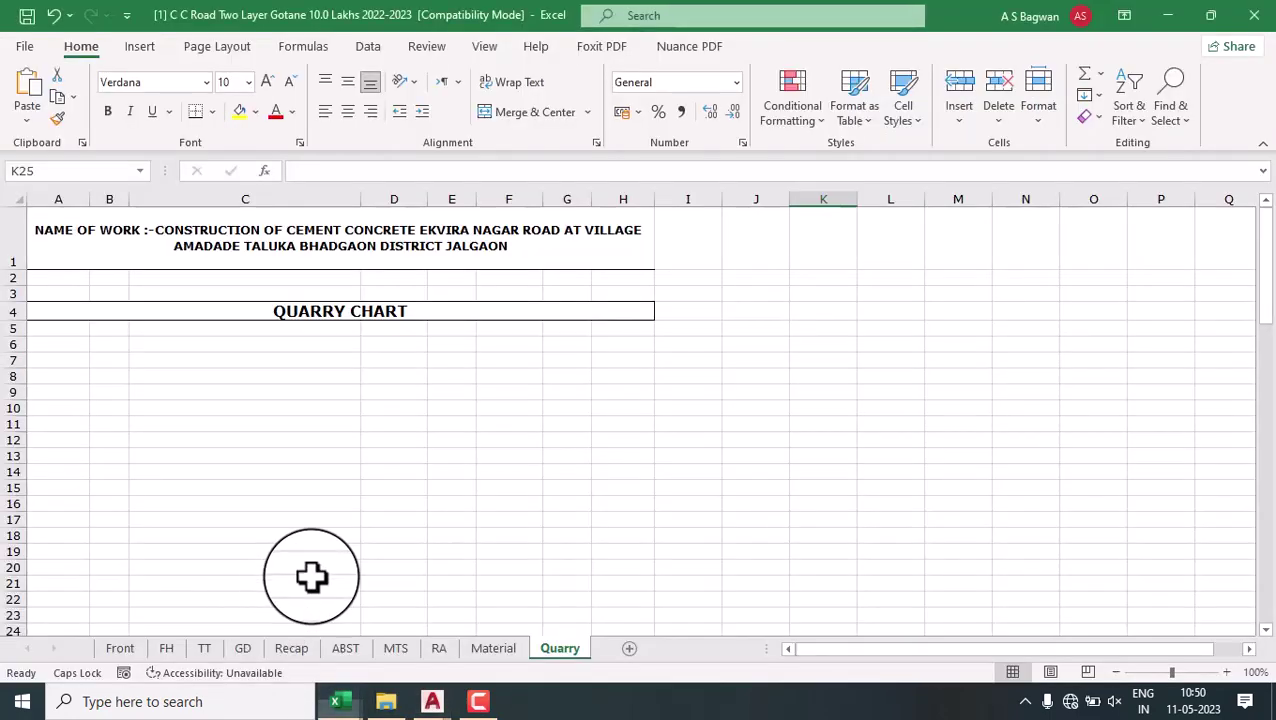
pyautogui.click(122, 649)
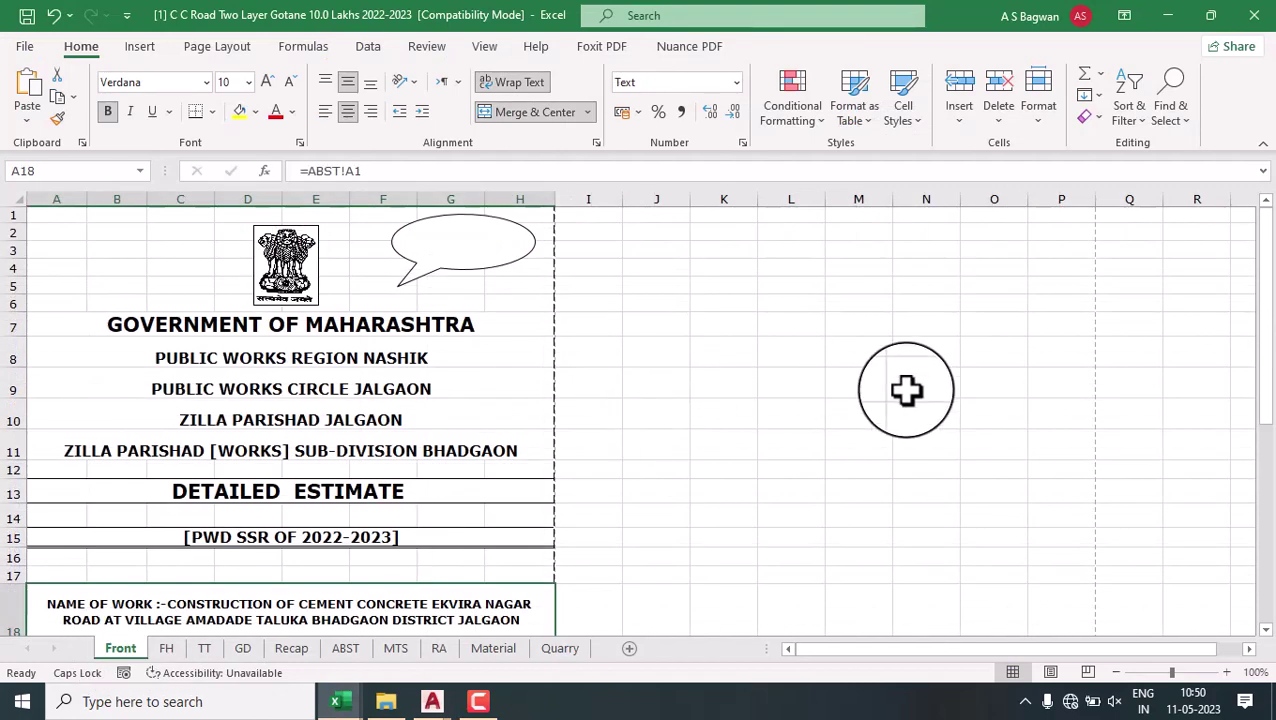
pyautogui.click(26, 47)
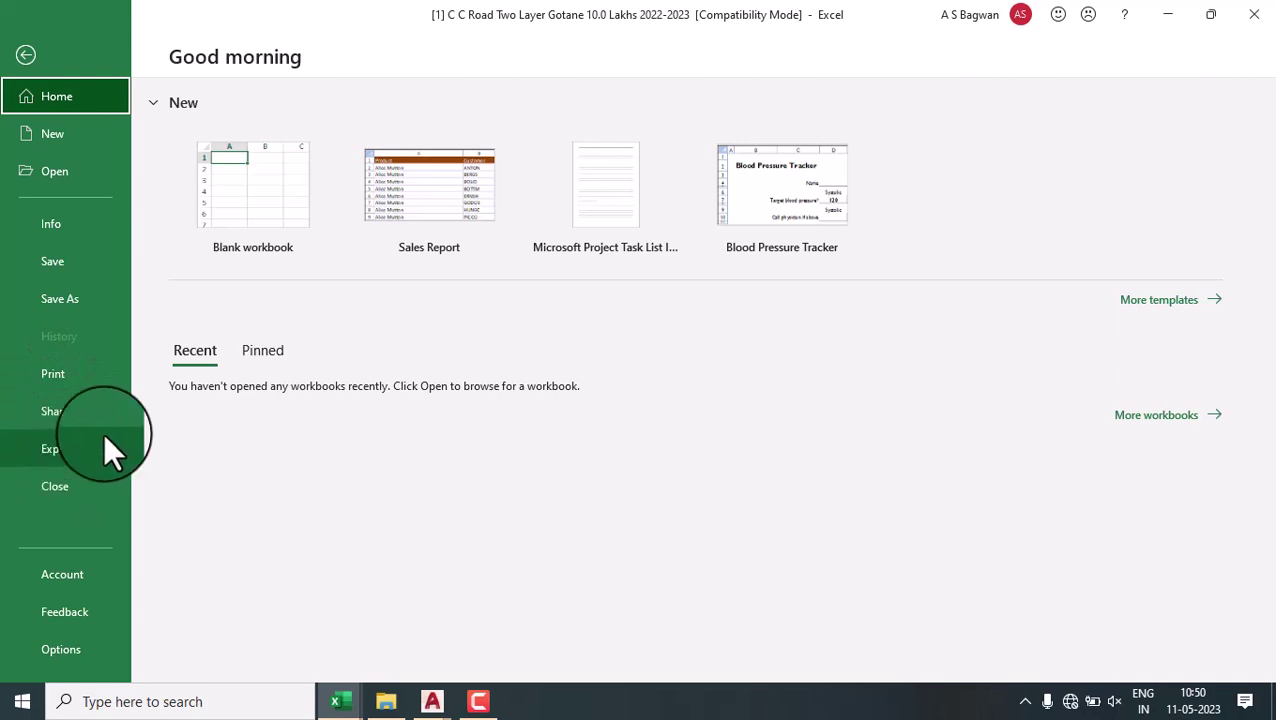
pyautogui.click(61, 451)
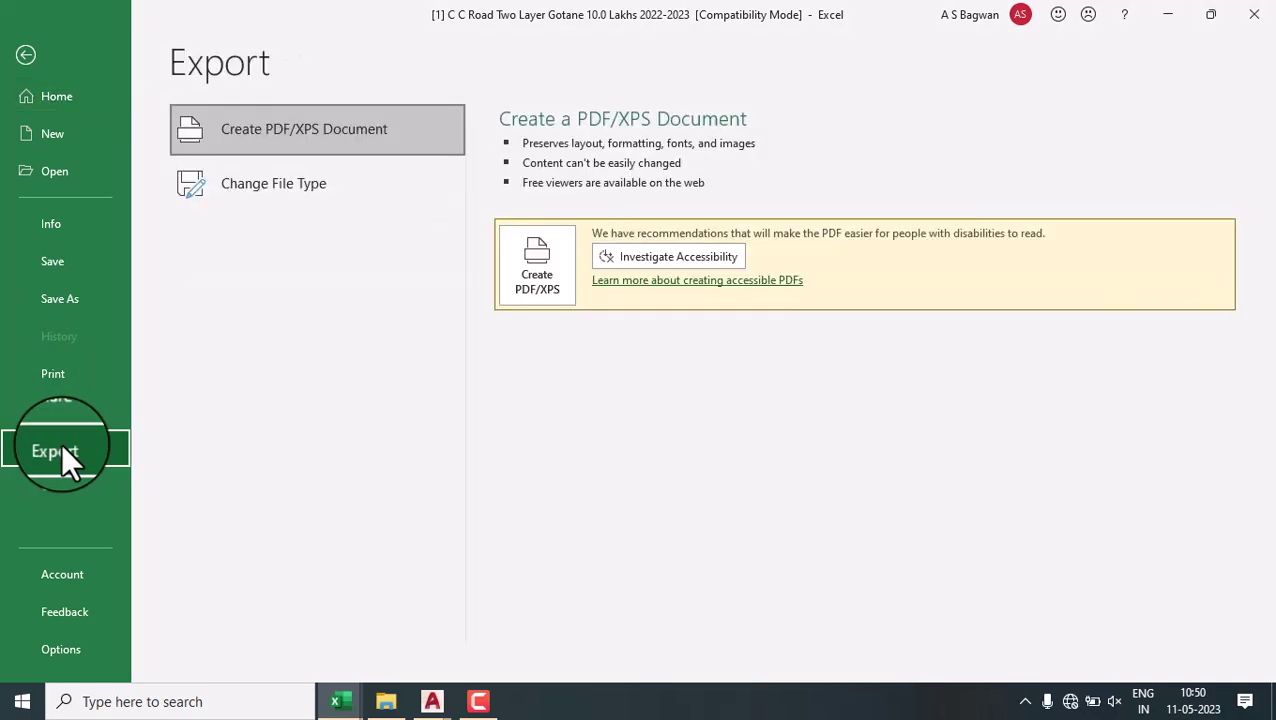
pyautogui.click(531, 295)
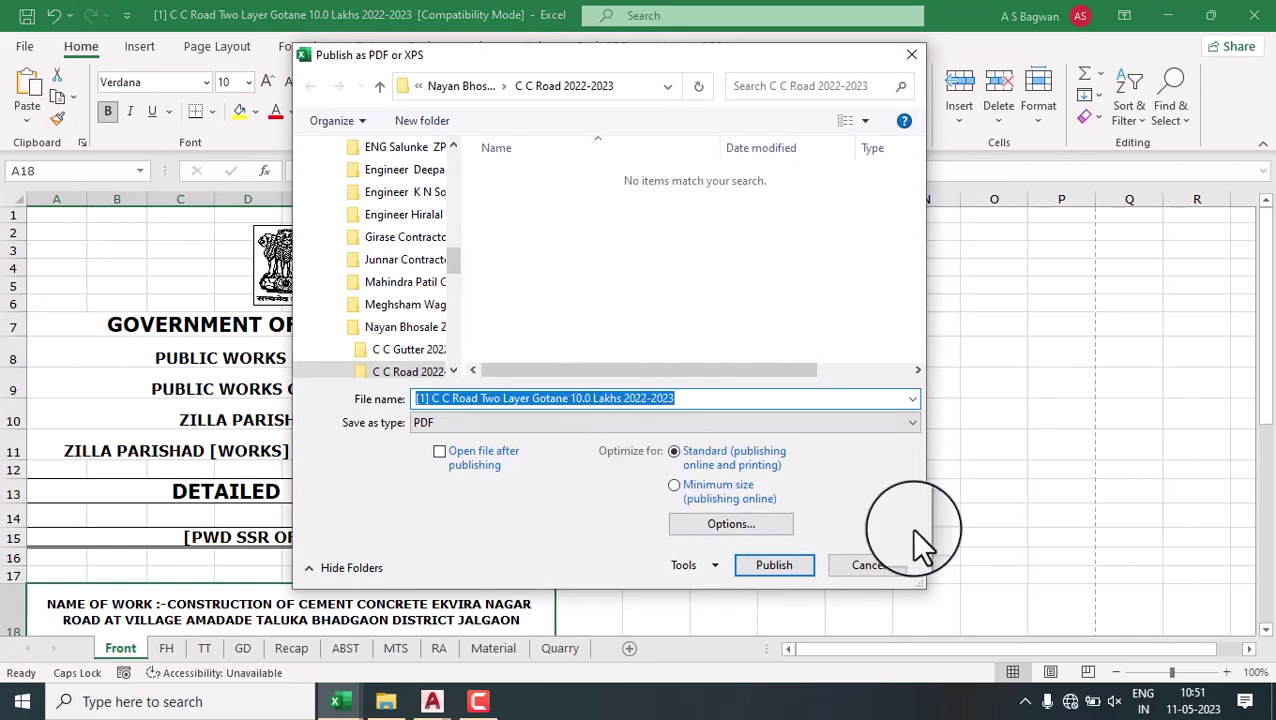
pyautogui.click(874, 573)
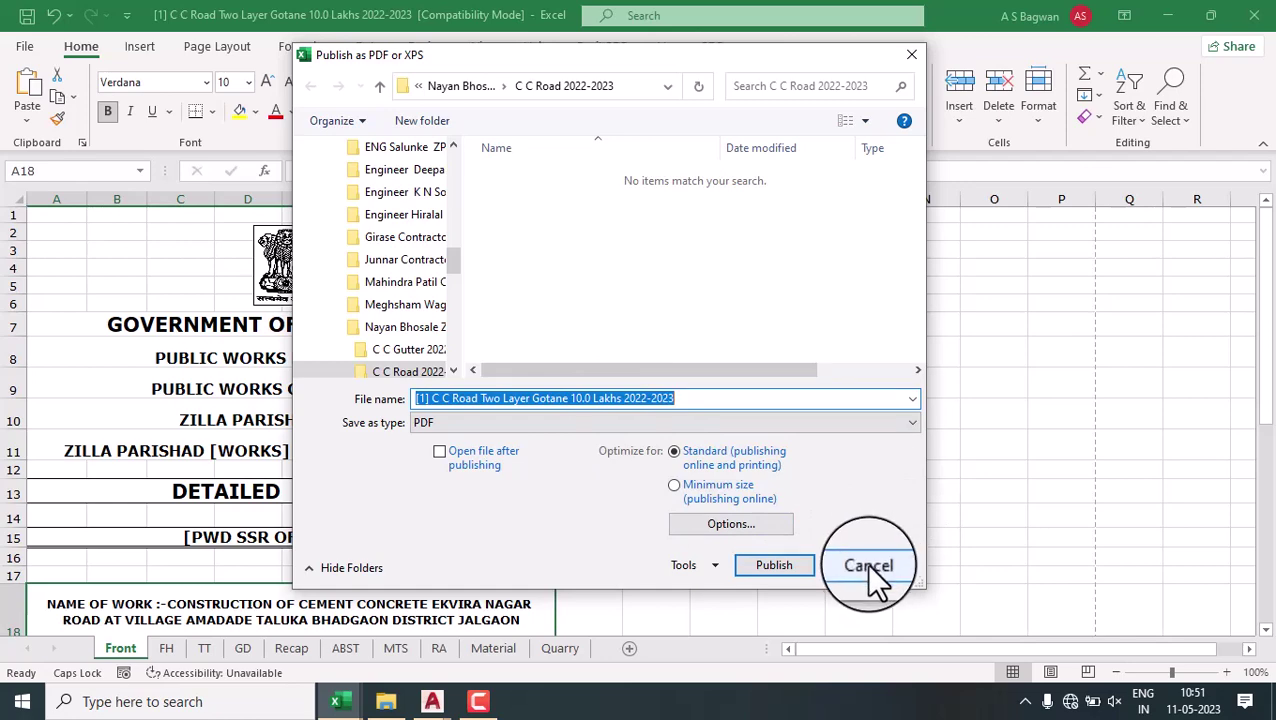
pyautogui.click(867, 565)
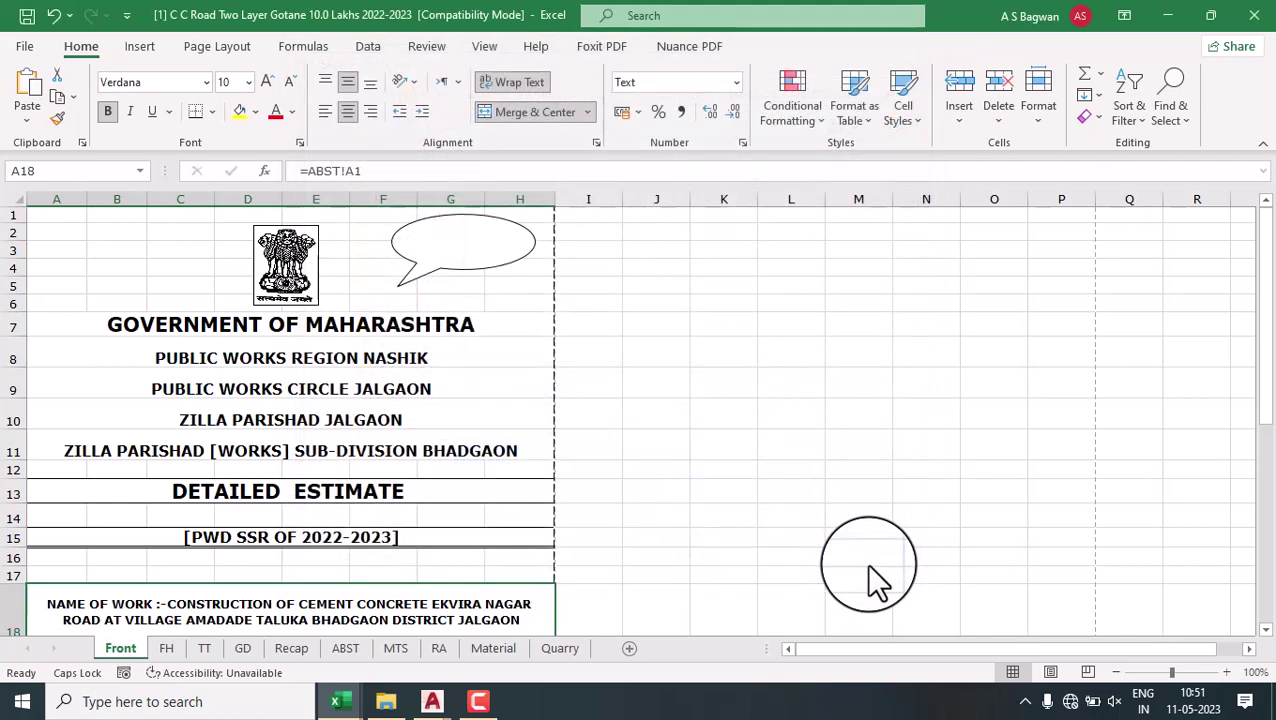
# Start a Create PDF/XPS export and set its Options to publish the Entire workbook.
pyautogui.click(24, 48)
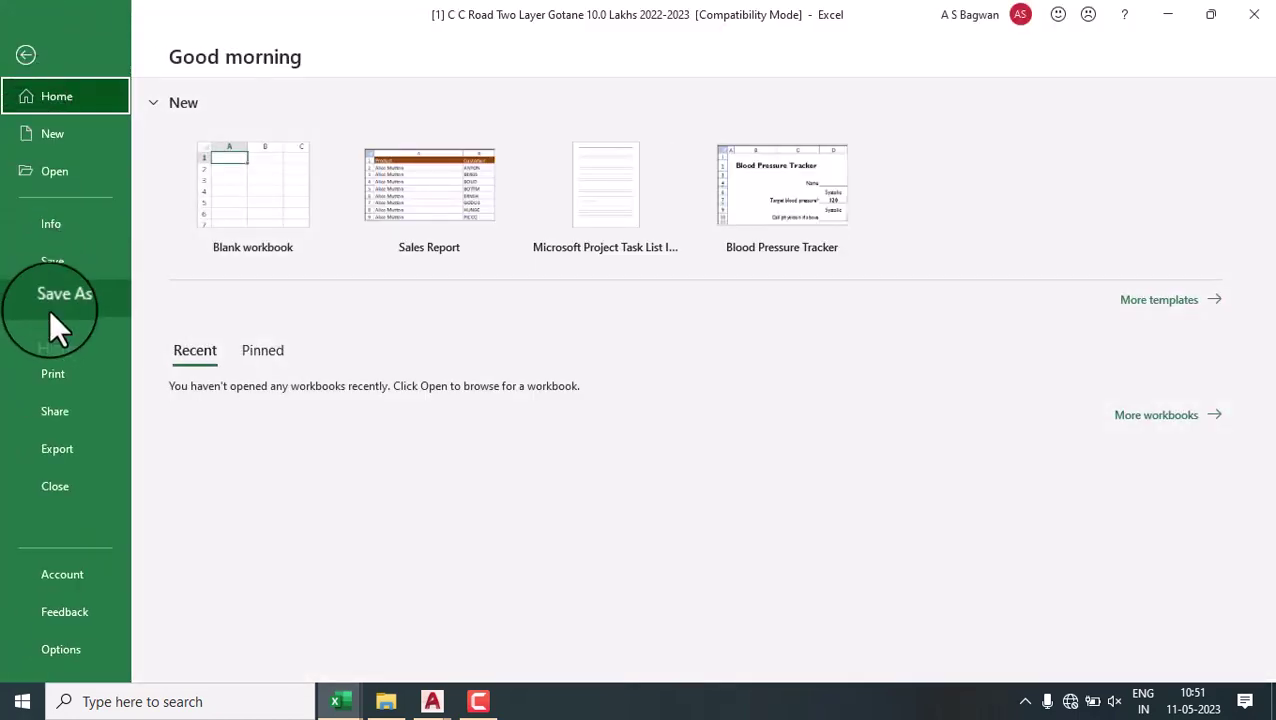
pyautogui.click(65, 460)
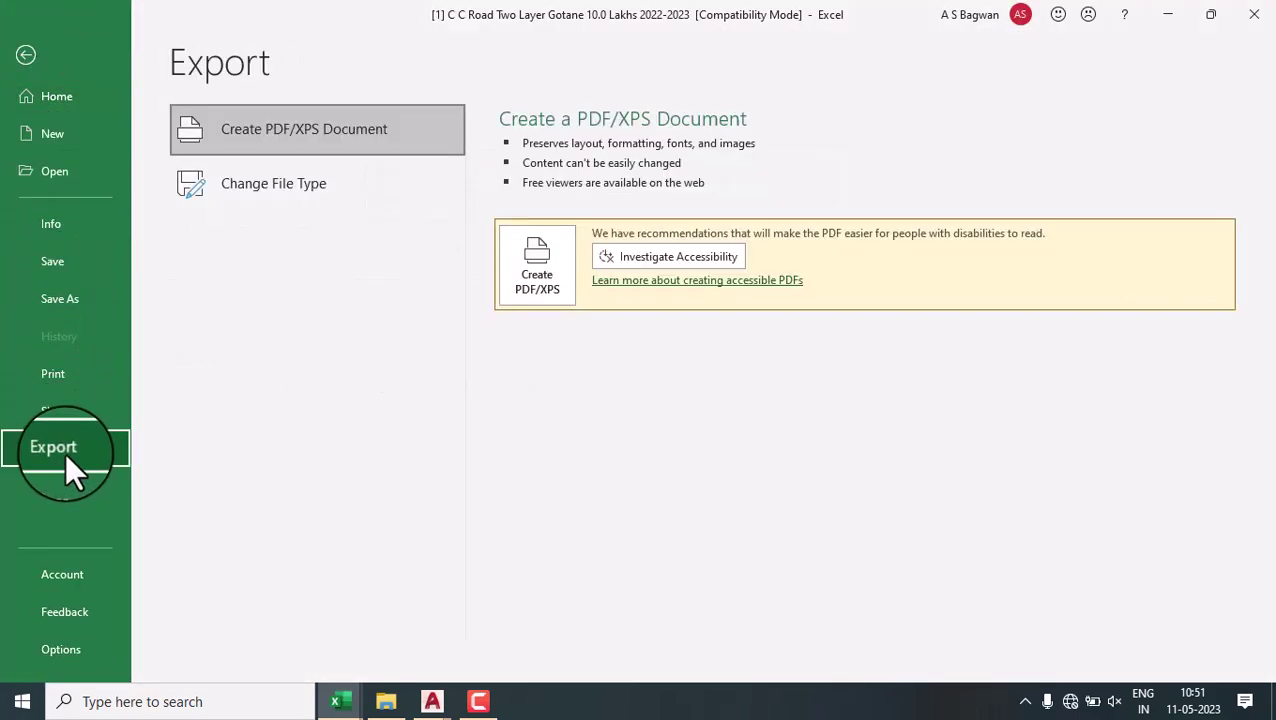
pyautogui.click(545, 272)
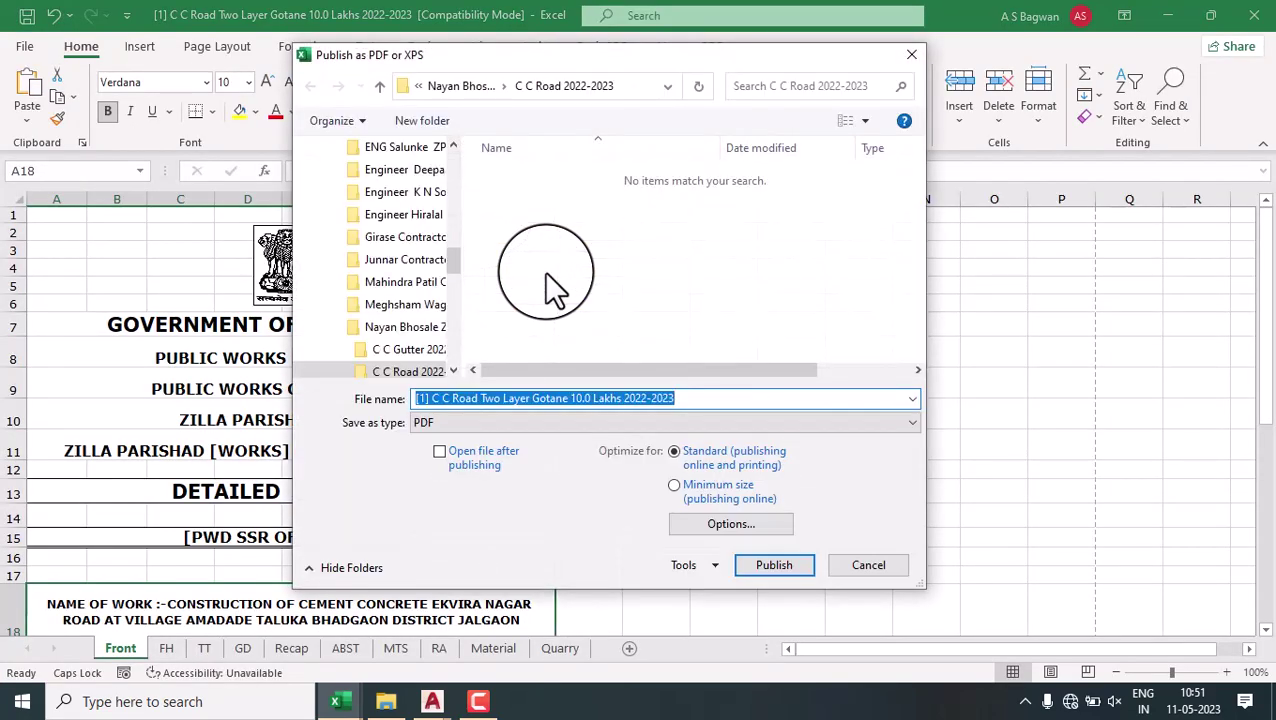
pyautogui.click(734, 524)
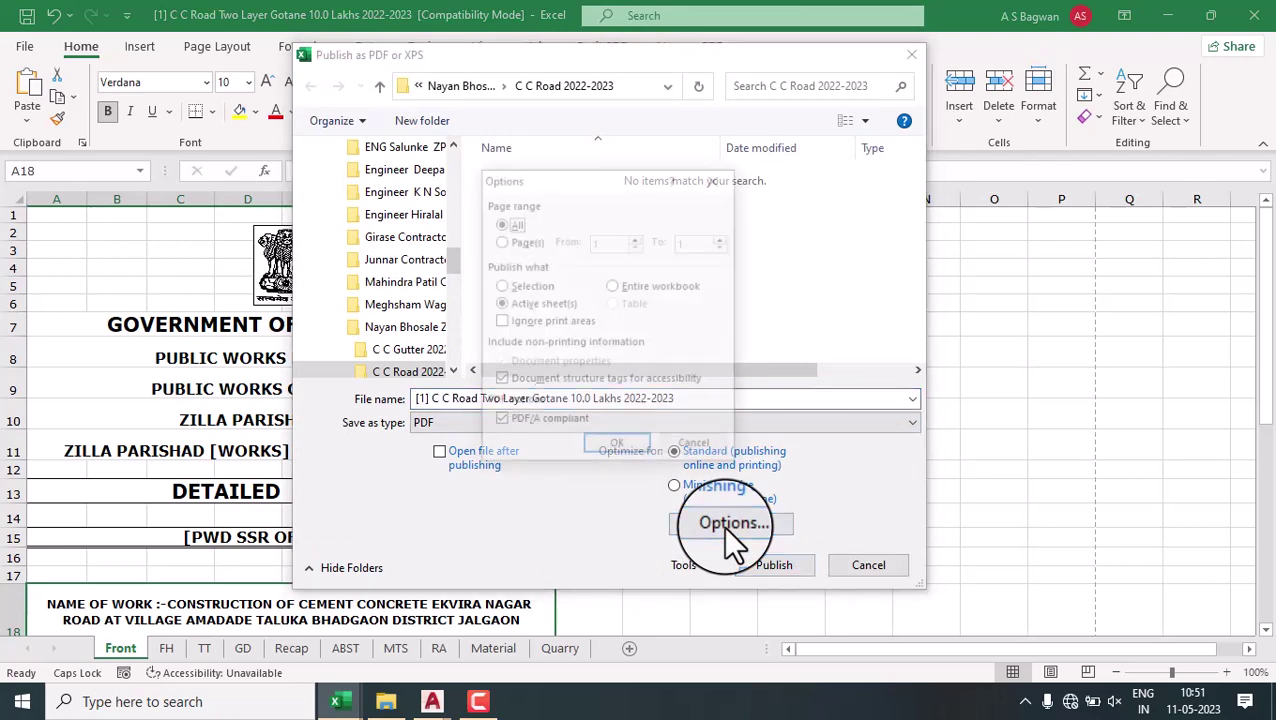
pyautogui.click(613, 286)
pyautogui.click(618, 449)
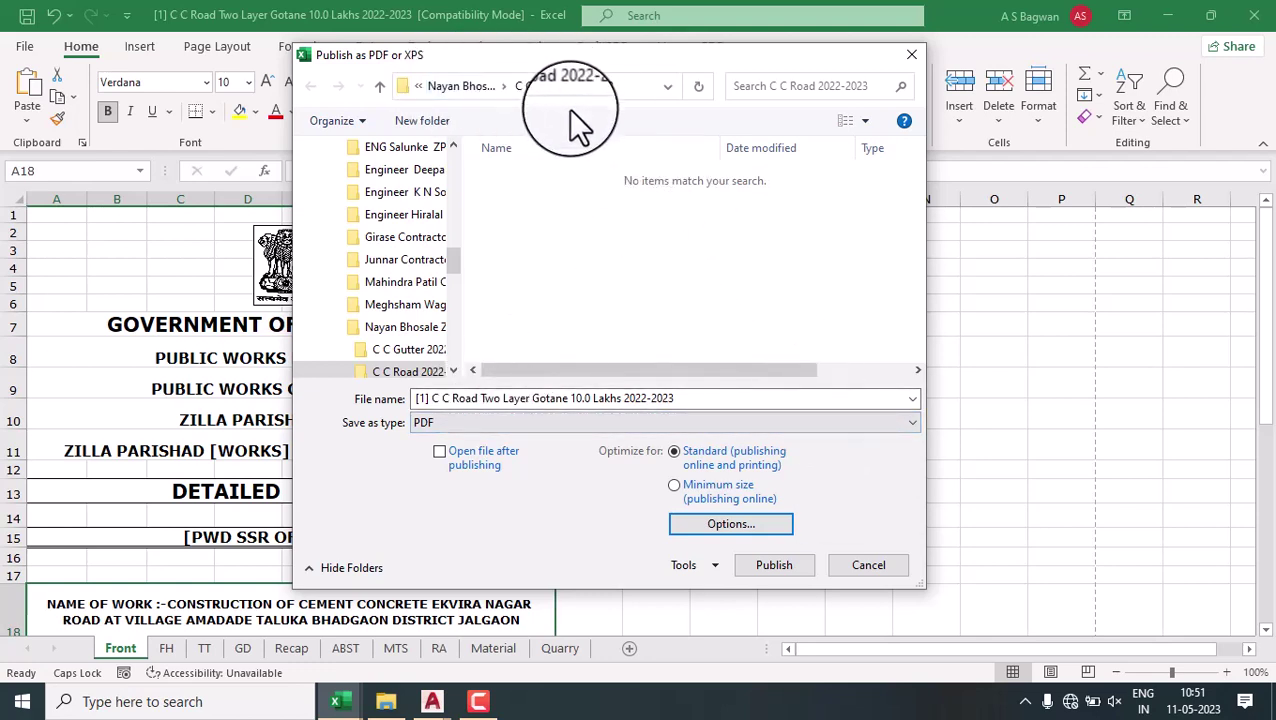
# Publish the whole C C Road workbook as a PDF into the C C Road 2022-2023 folder.
pyautogui.click(777, 569)
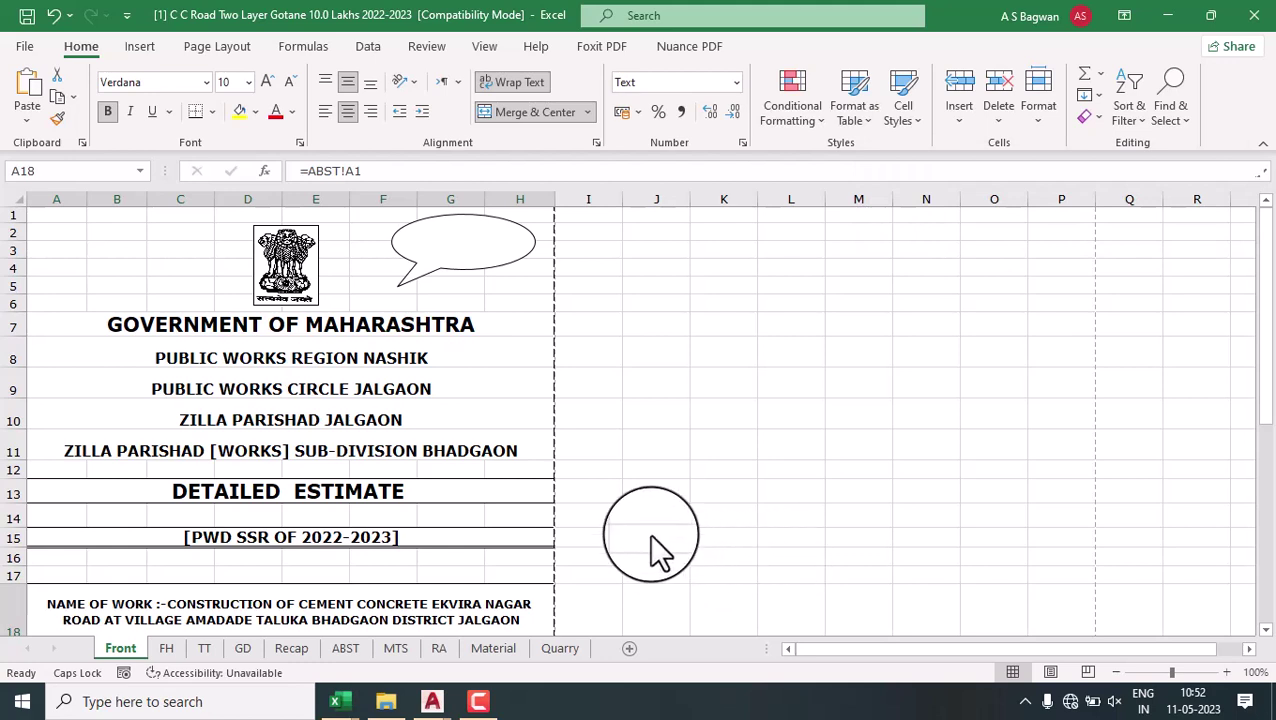
# Bring the R C C Gutter Lamkani estimate workbook to the front.
pyautogui.click(620, 341)
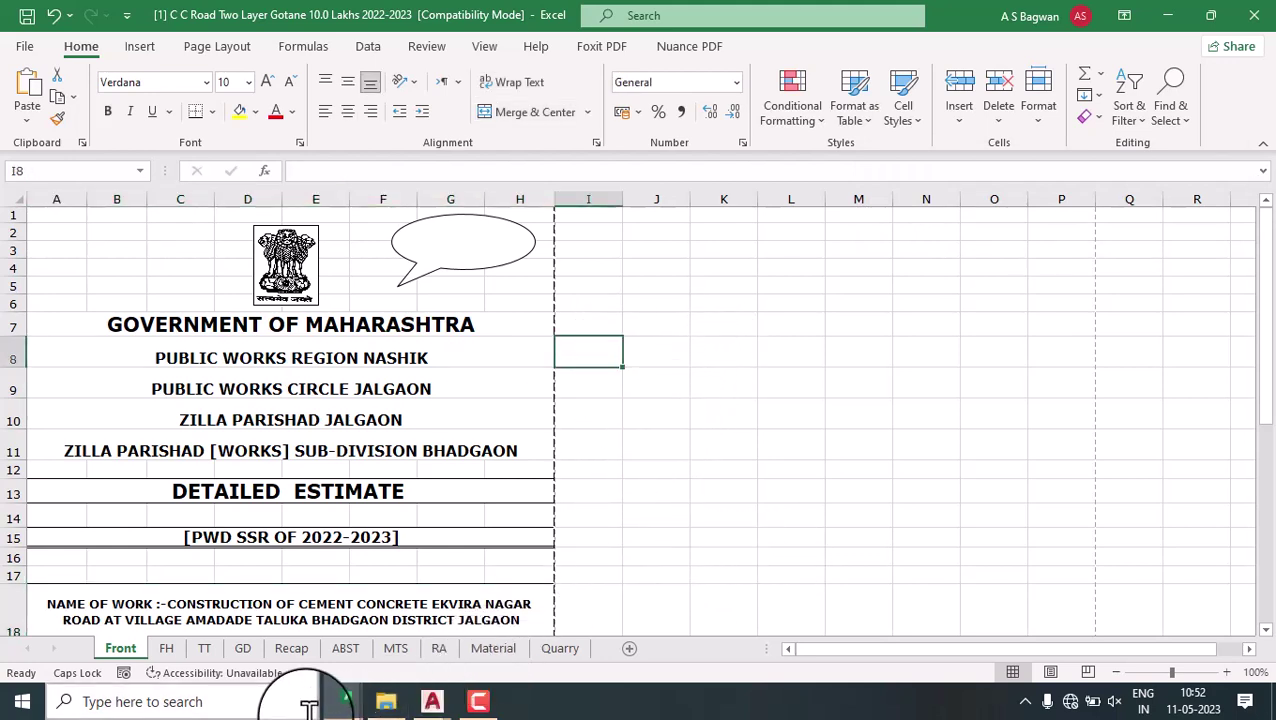
pyautogui.moveTo(340, 701)
pyautogui.click(432, 612)
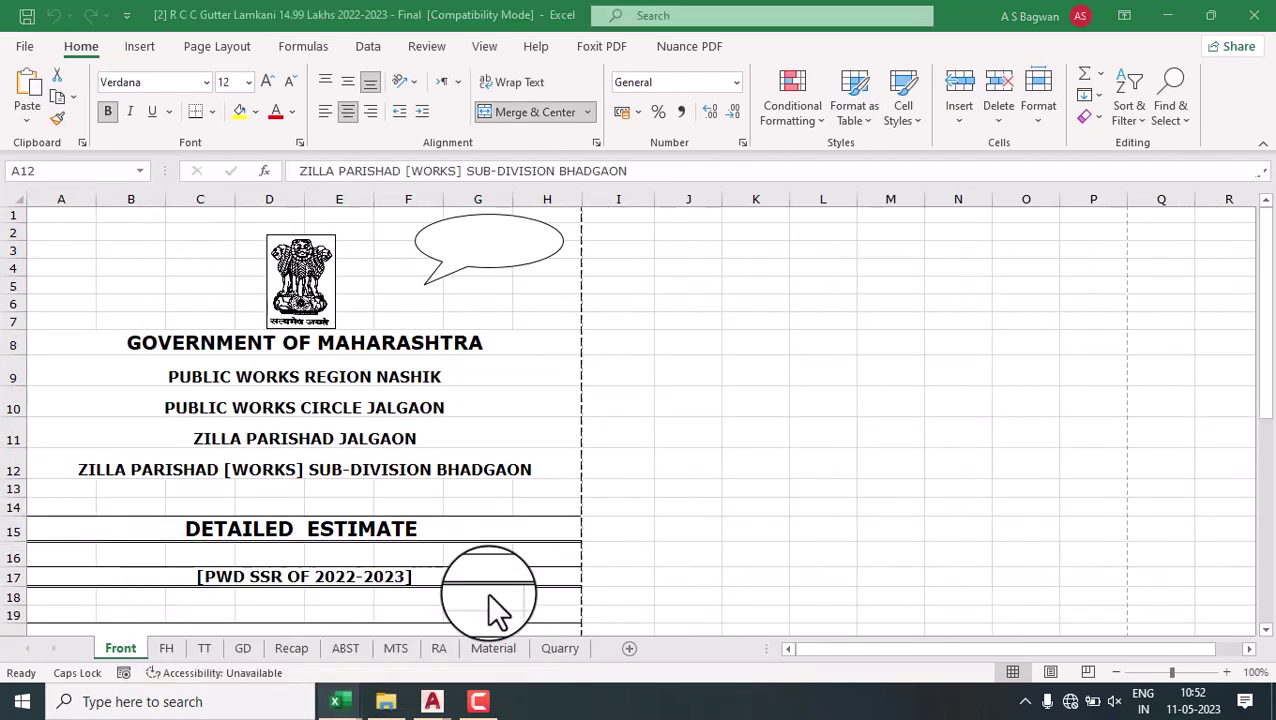
pyautogui.click(714, 342)
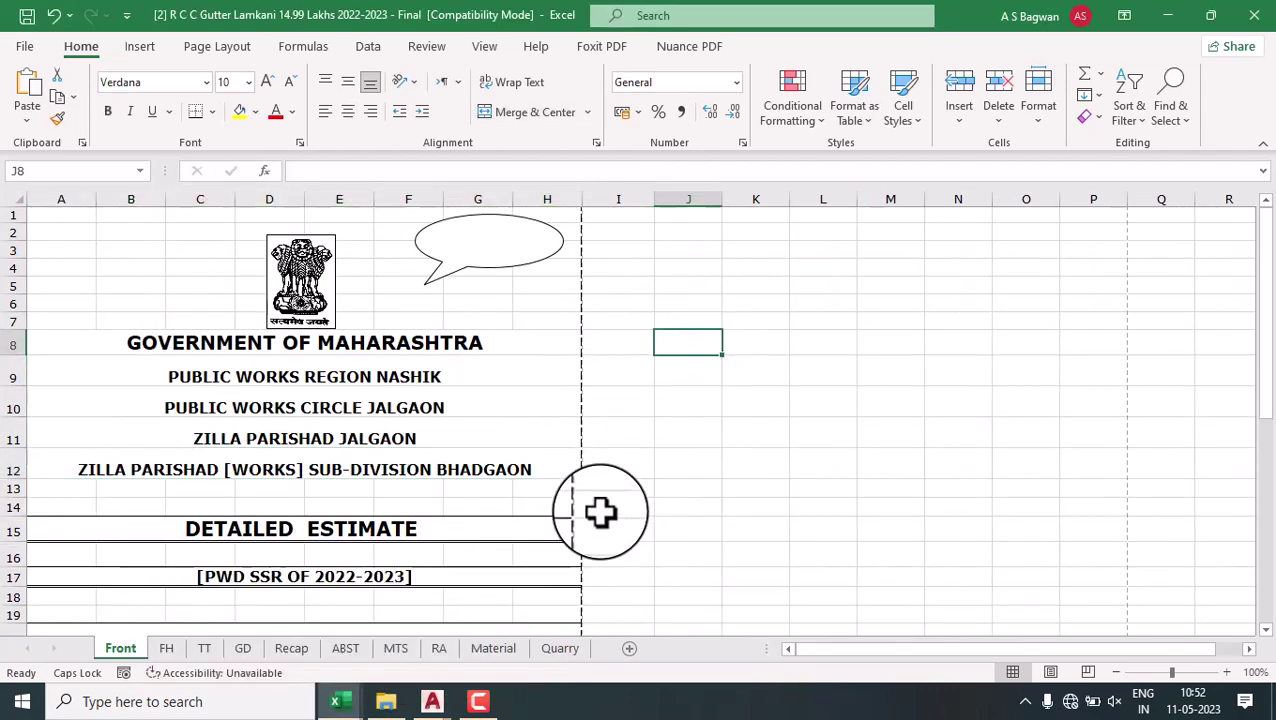
pyautogui.scroll(-3, 661, 490)
pyautogui.scroll(3, 660, 507)
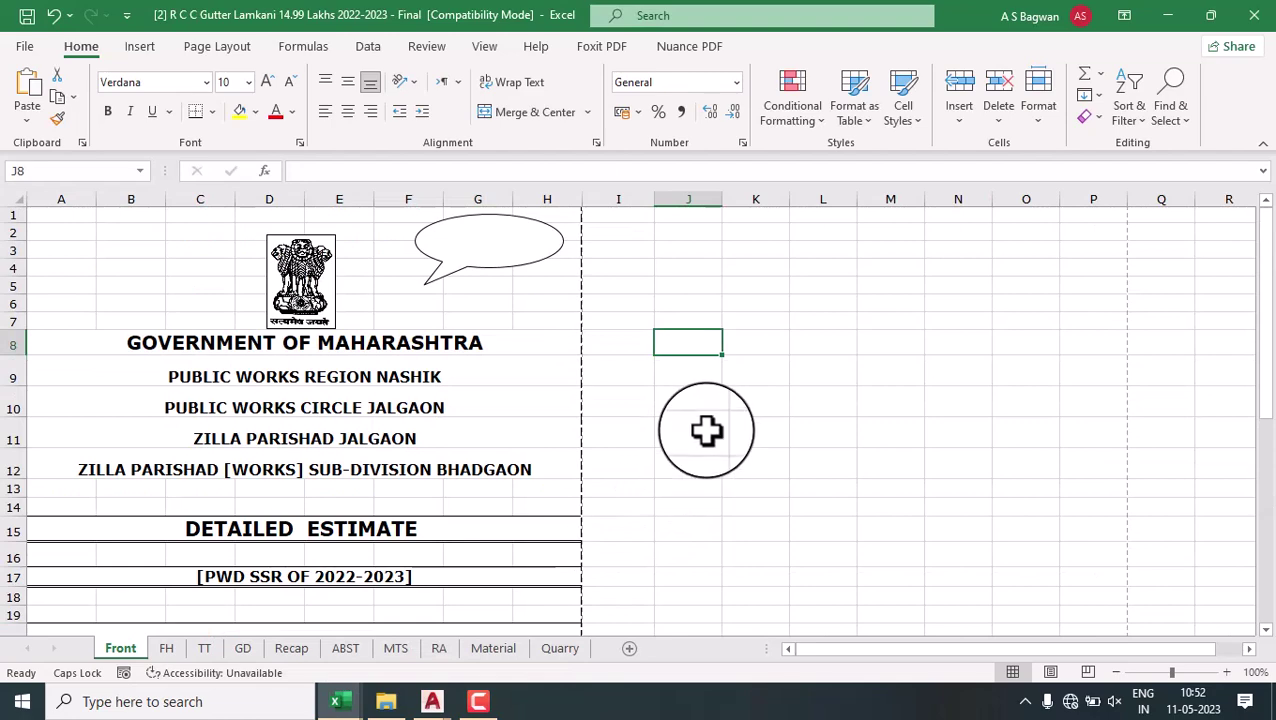
# Review the FH, GD, Recap, ABST, MTS, RA, Material and Quarry sheets, then check the Front name of work.
pyautogui.click(166, 648)
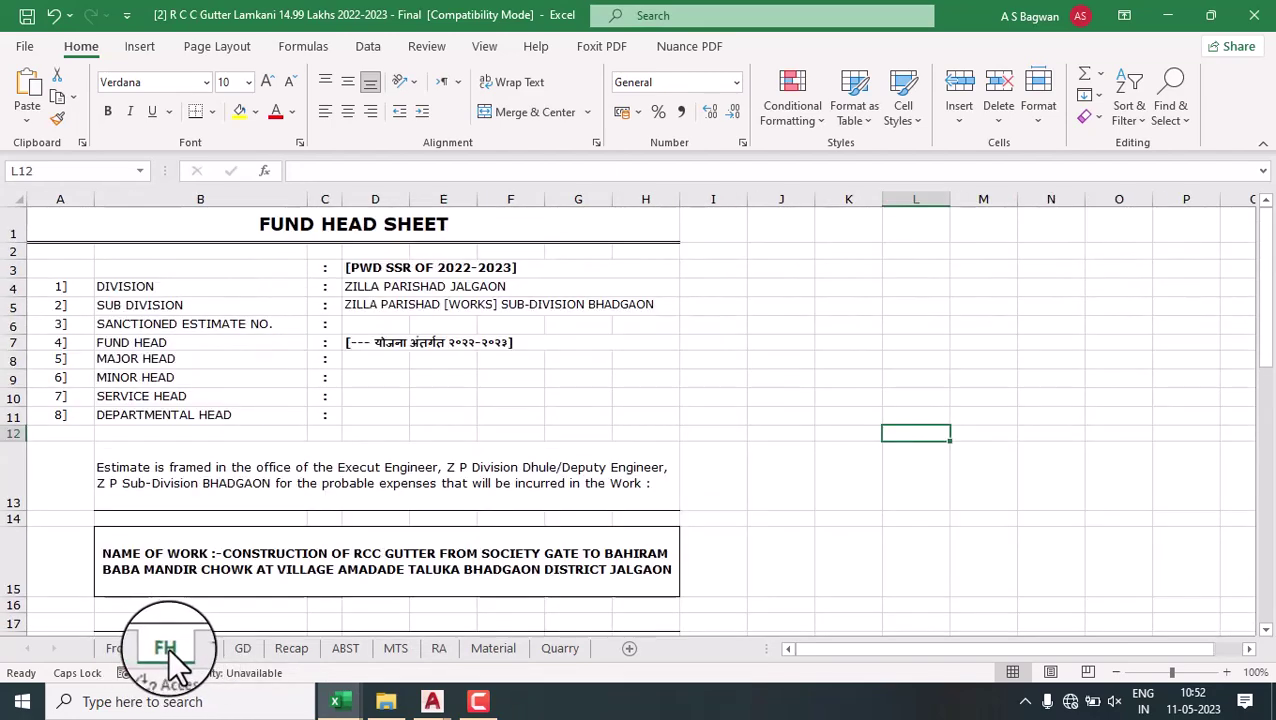
pyautogui.click(245, 648)
pyautogui.click(291, 648)
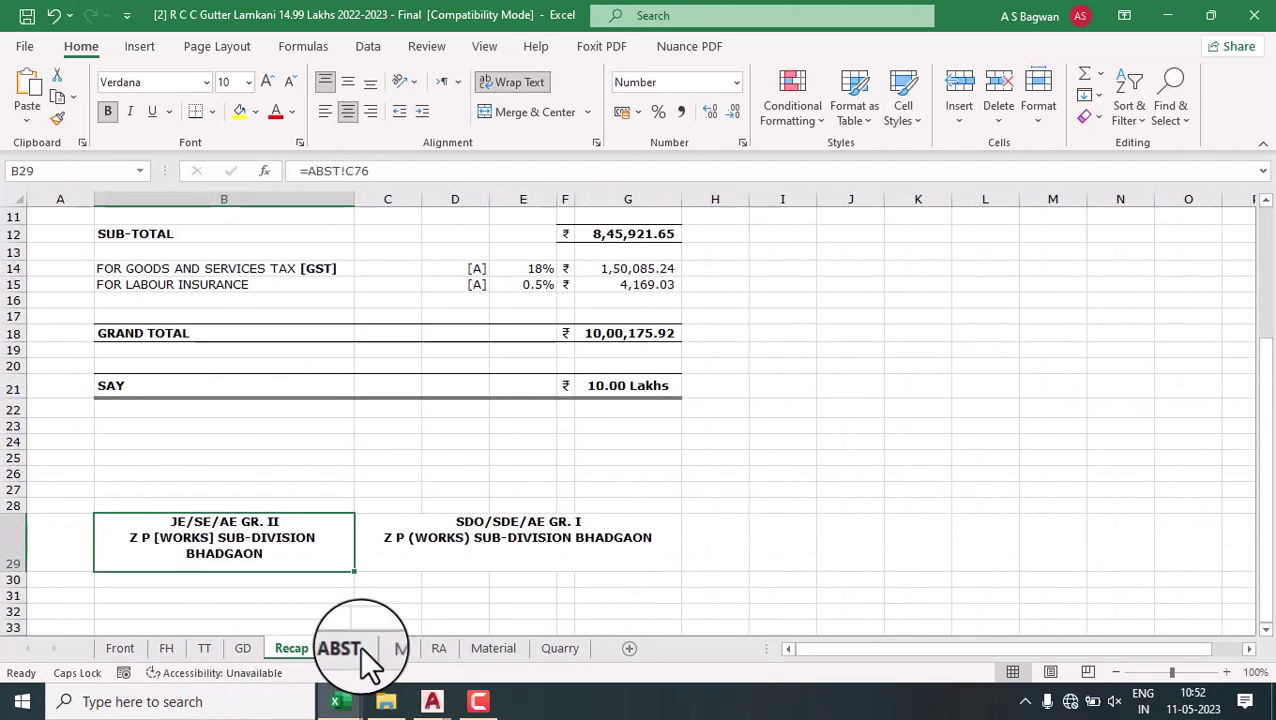
pyautogui.click(350, 648)
pyautogui.click(395, 648)
pyautogui.click(438, 648)
pyautogui.click(497, 648)
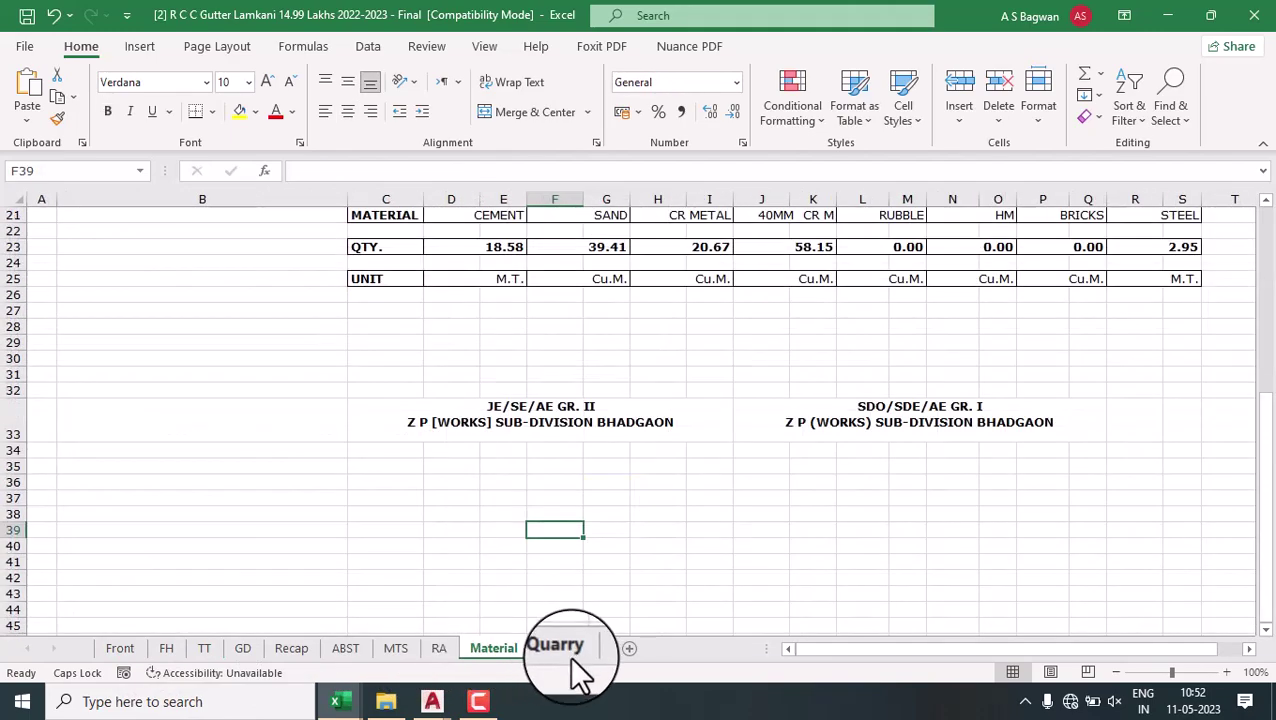
pyautogui.click(560, 648)
pyautogui.click(119, 648)
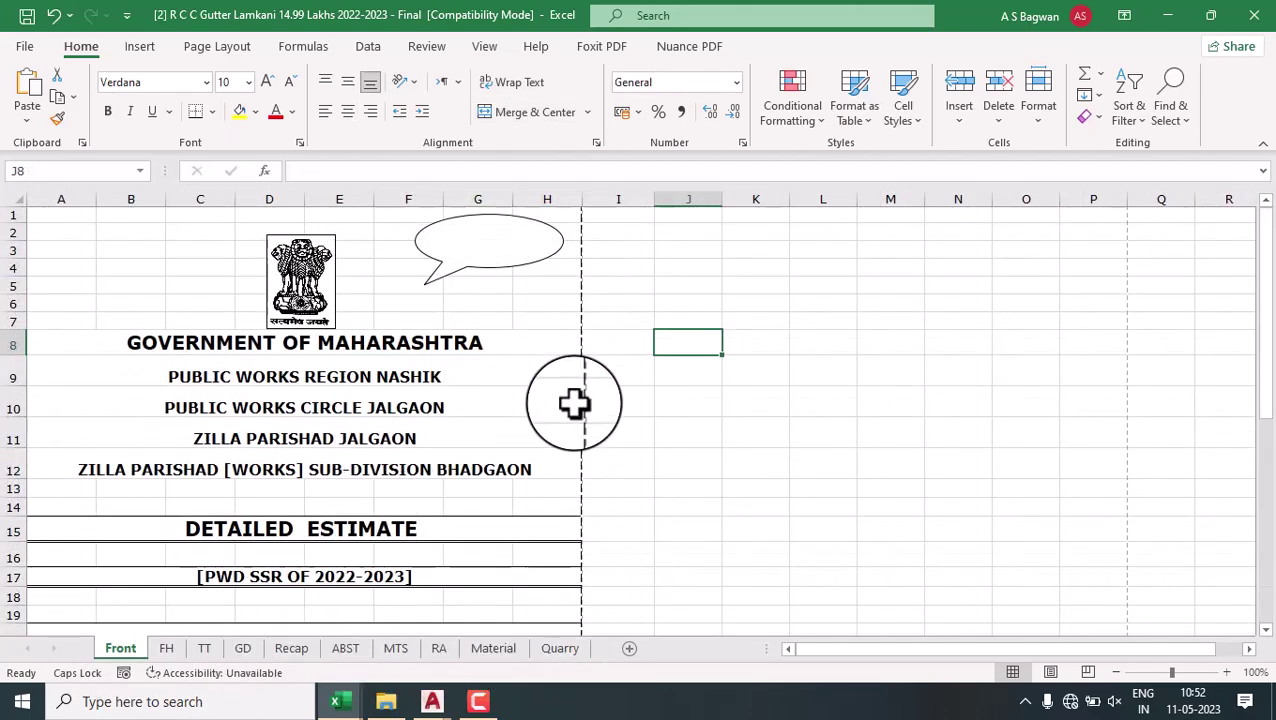
pyautogui.scroll(-2, 568, 455)
pyautogui.scroll(-1, 568, 455)
pyautogui.click(256, 447)
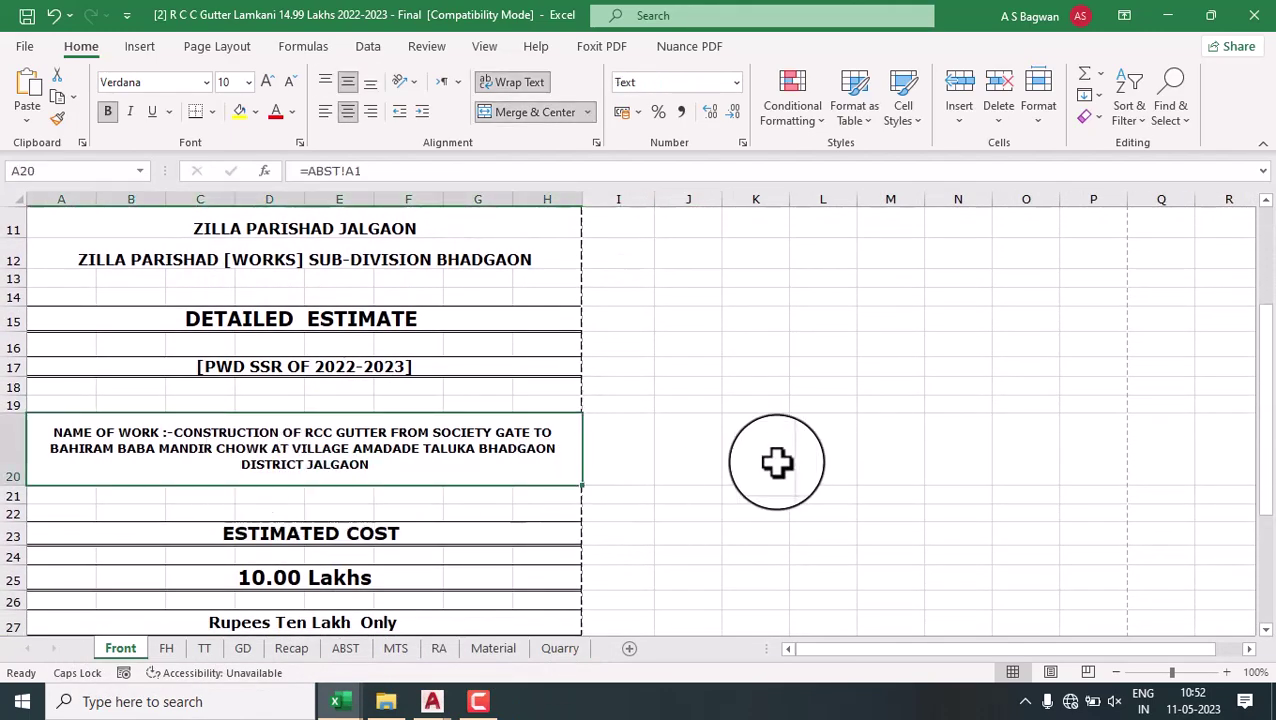
pyautogui.scroll(4, 776, 462)
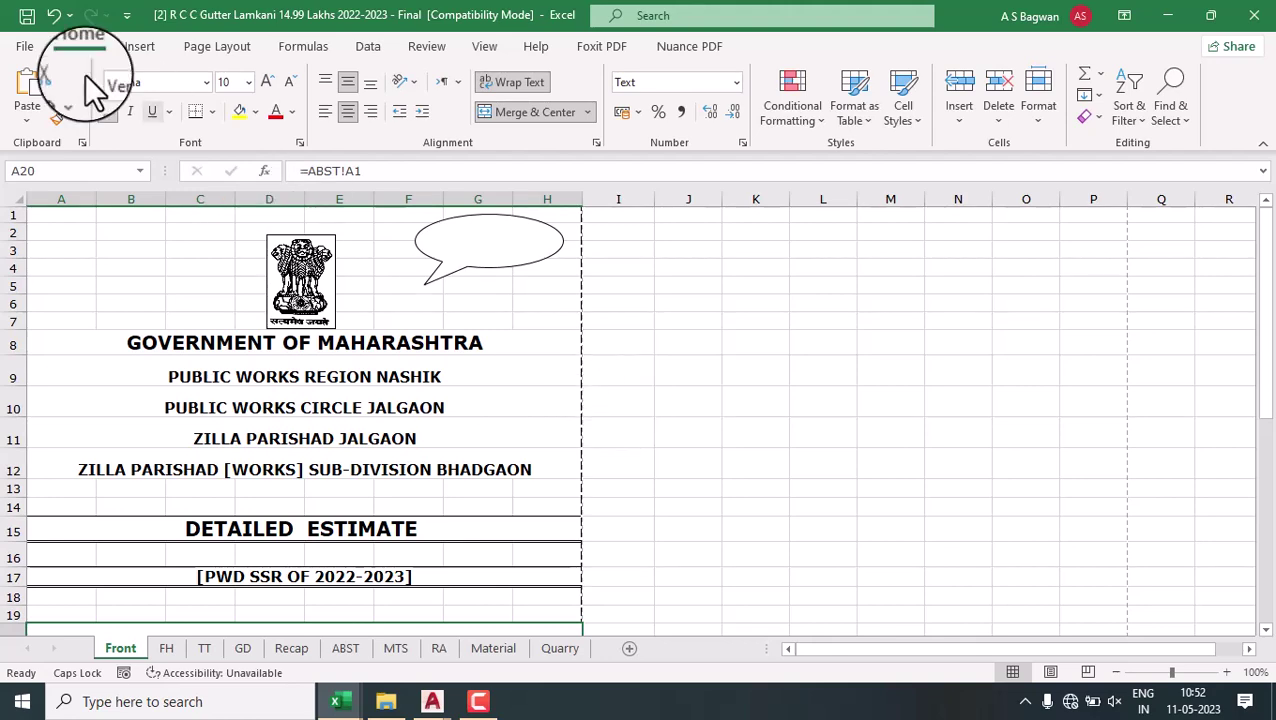
# Select Canon MF240 Series UFRII LT as the printer, then begin a Create PDF/XPS export.
pyautogui.click(24, 46)
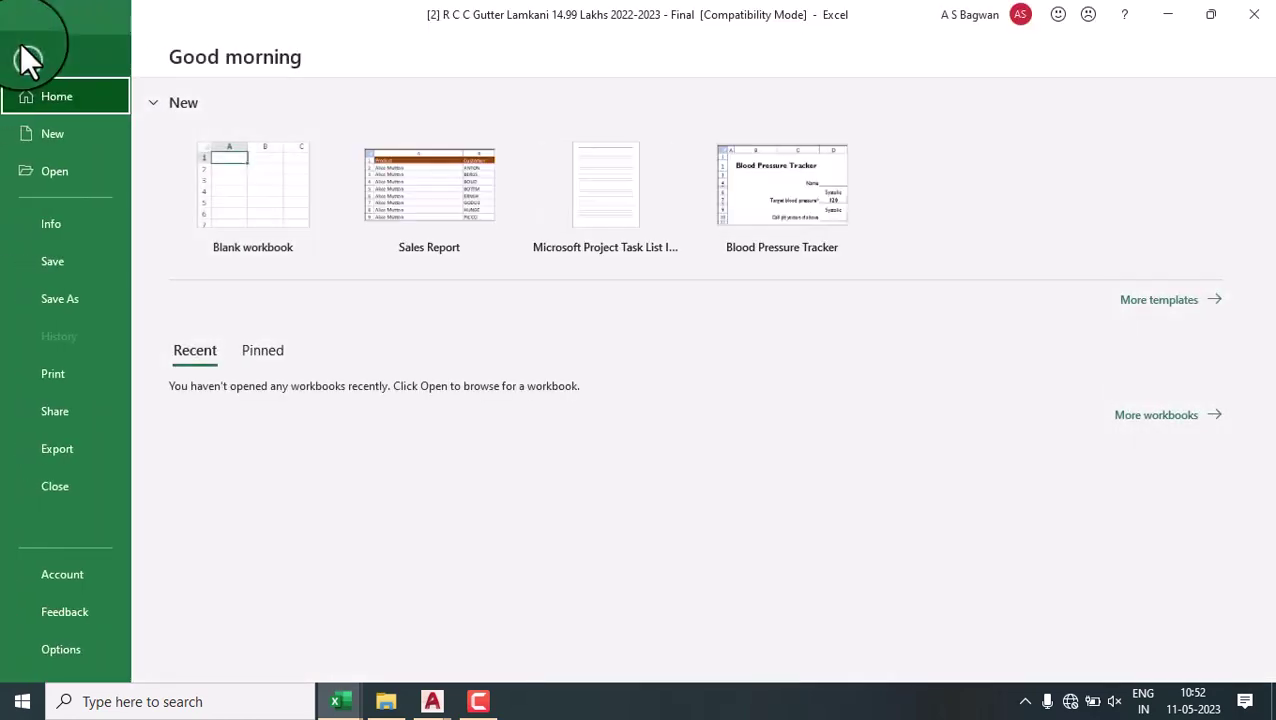
pyautogui.click(51, 372)
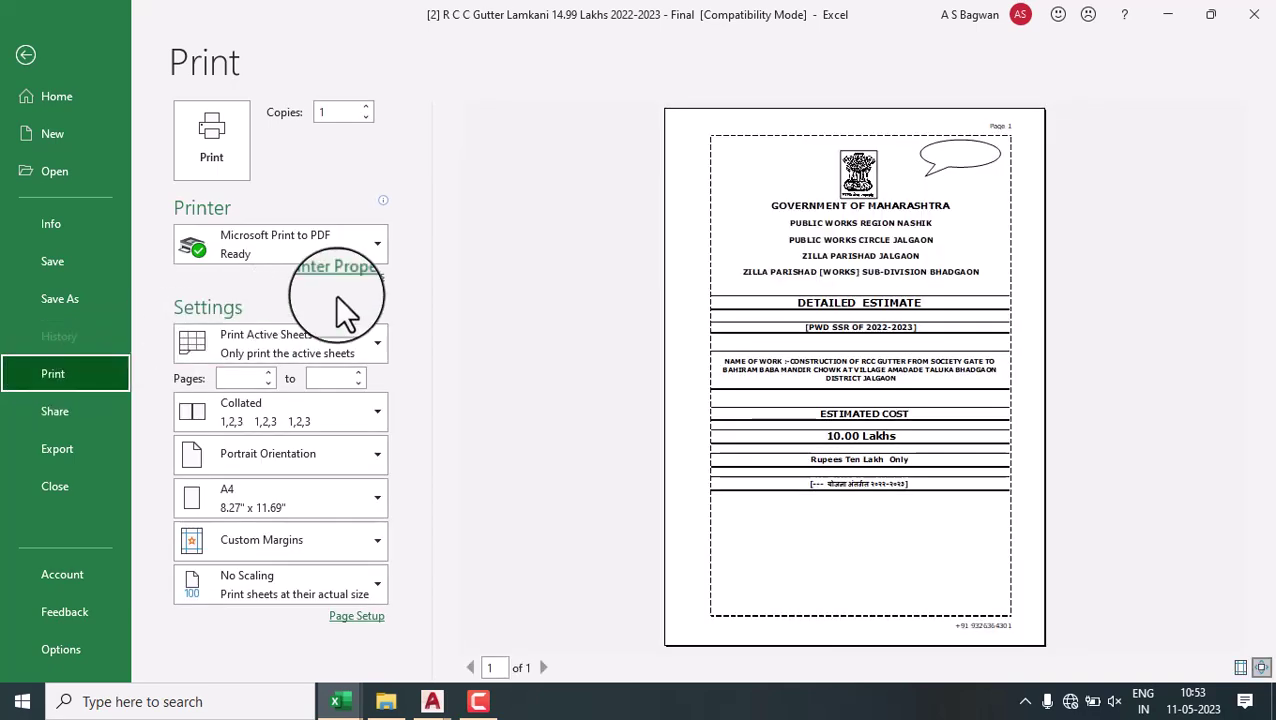
pyautogui.click(376, 244)
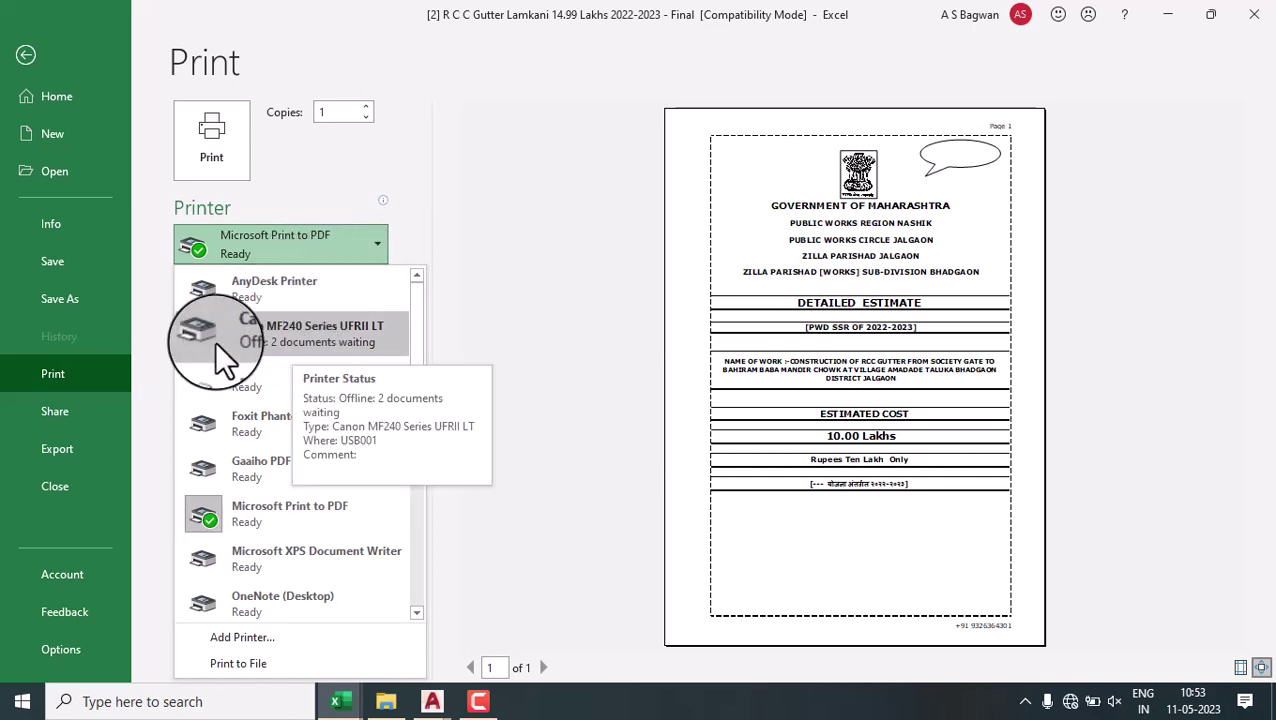
pyautogui.click(331, 336)
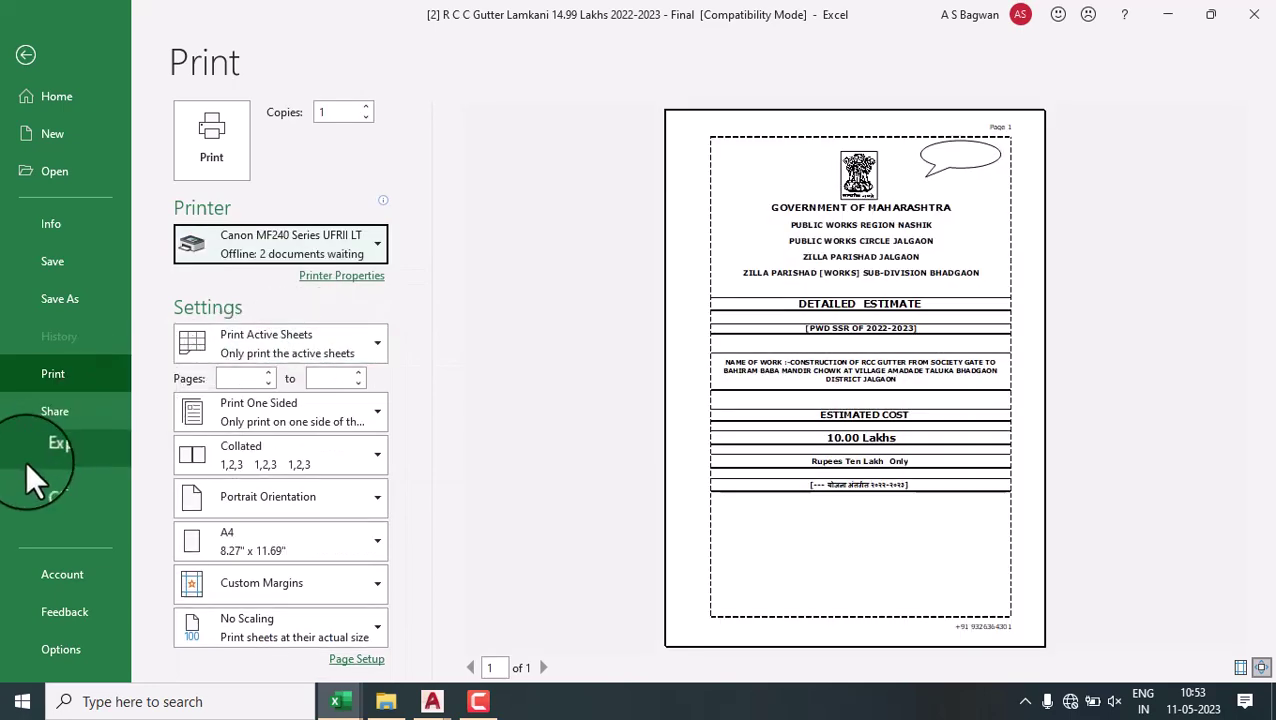
pyautogui.click(58, 448)
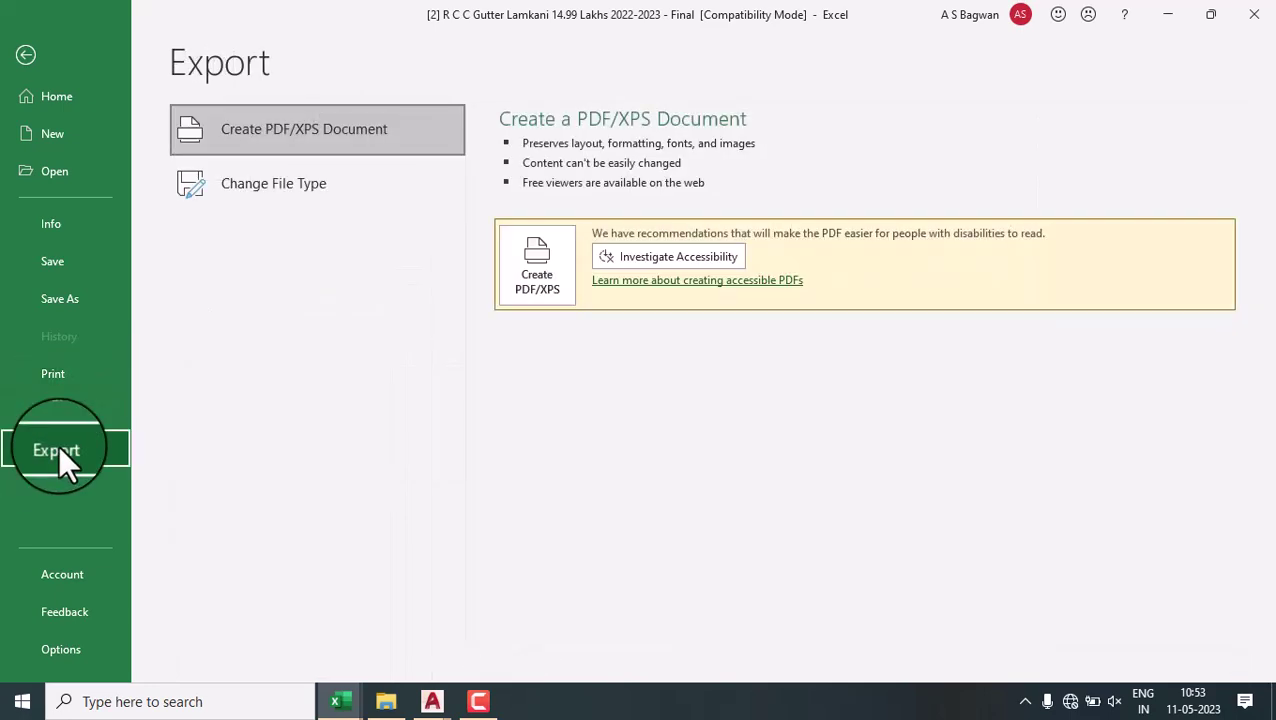
pyautogui.click(541, 281)
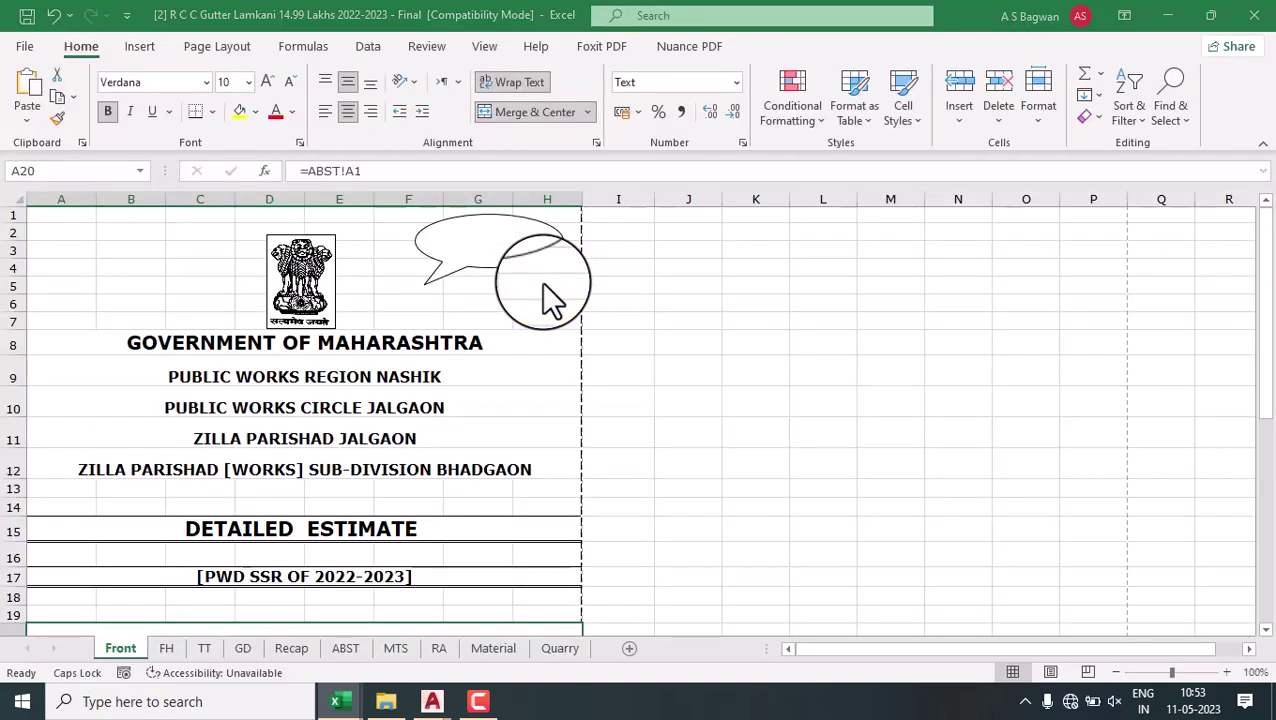
pyautogui.click(717, 523)
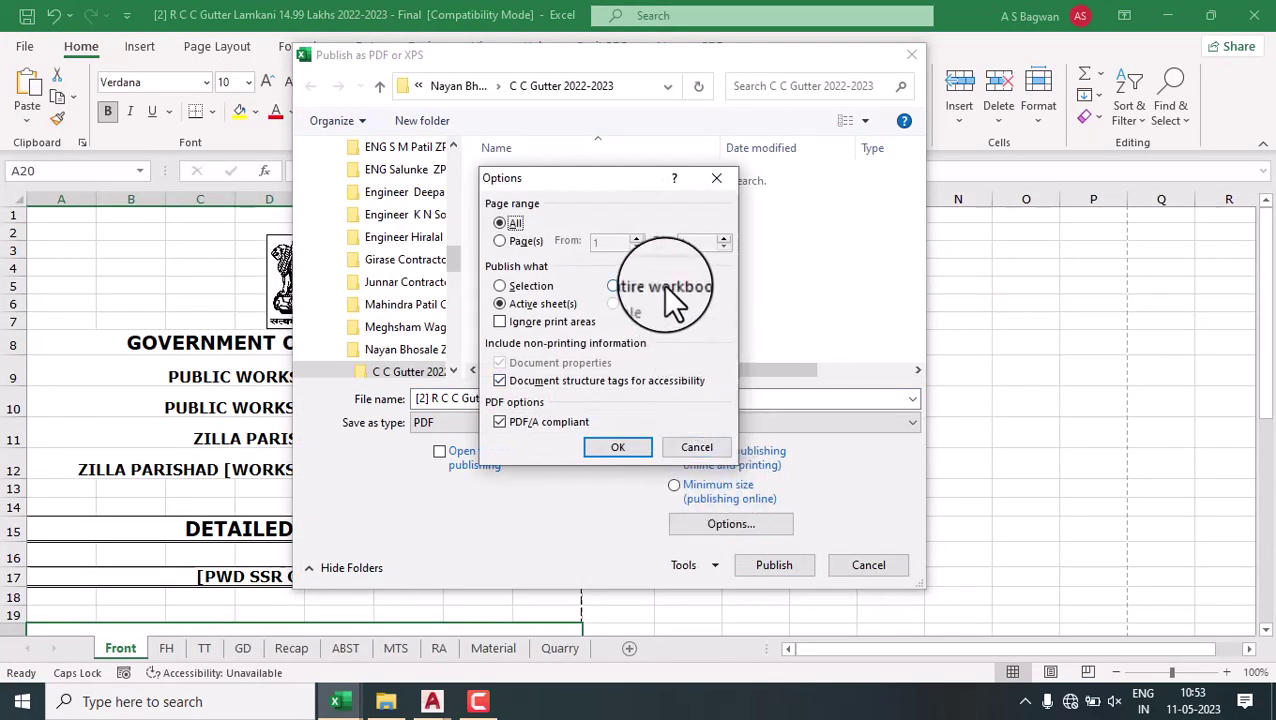
pyautogui.click(619, 447)
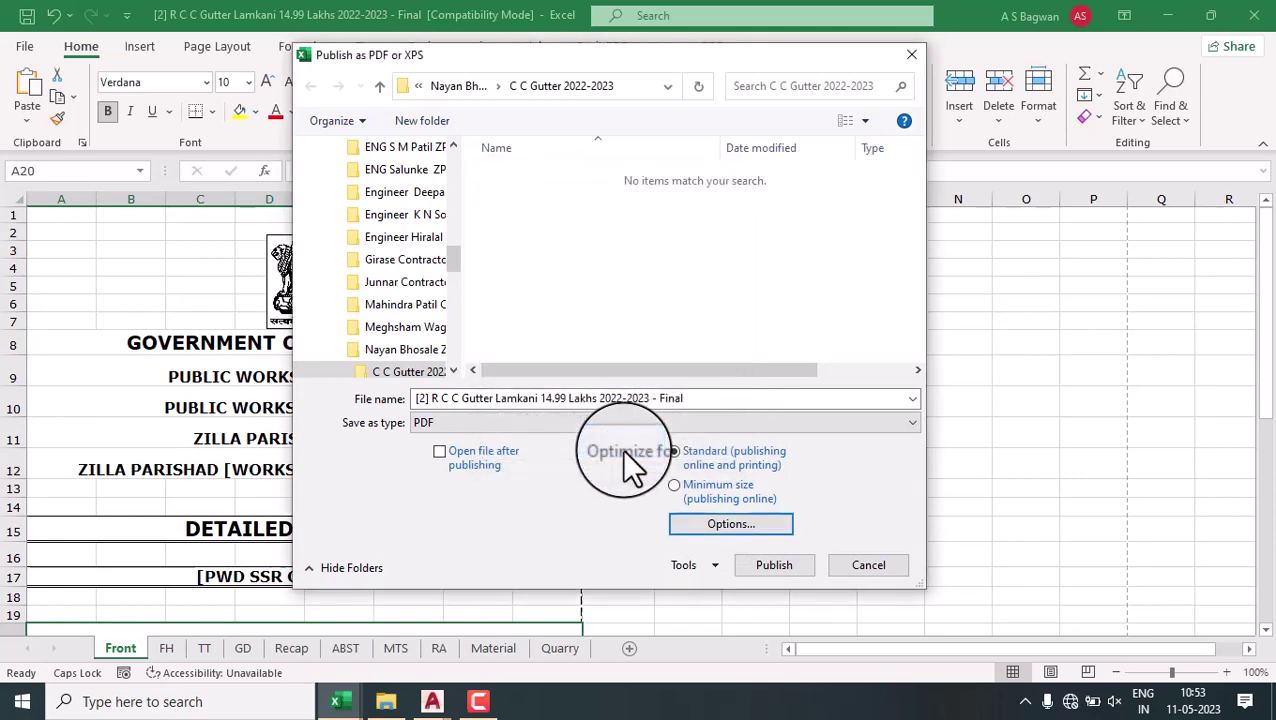
pyautogui.click(786, 578)
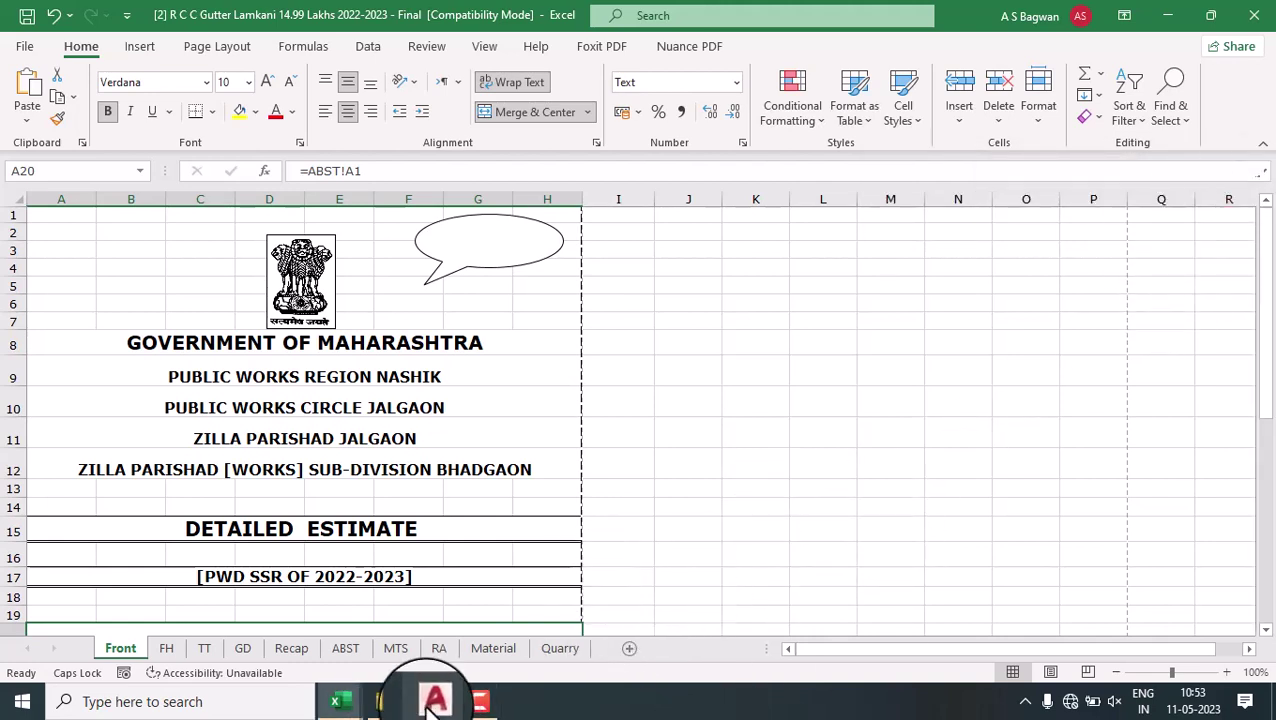
# Bring AutoCAD forward, view the R C C Gutter drawing, then settle on CC Road 2022-2023.
pyautogui.click(318, 622)
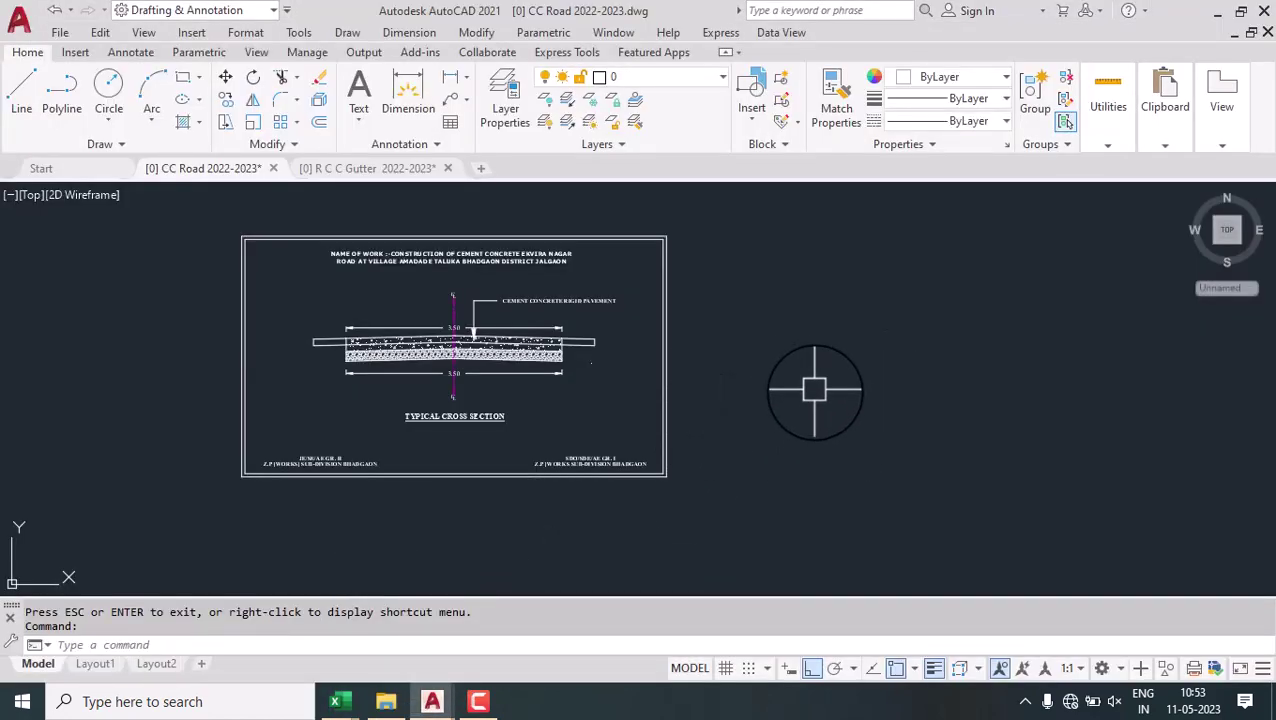
pyautogui.moveTo(429, 701)
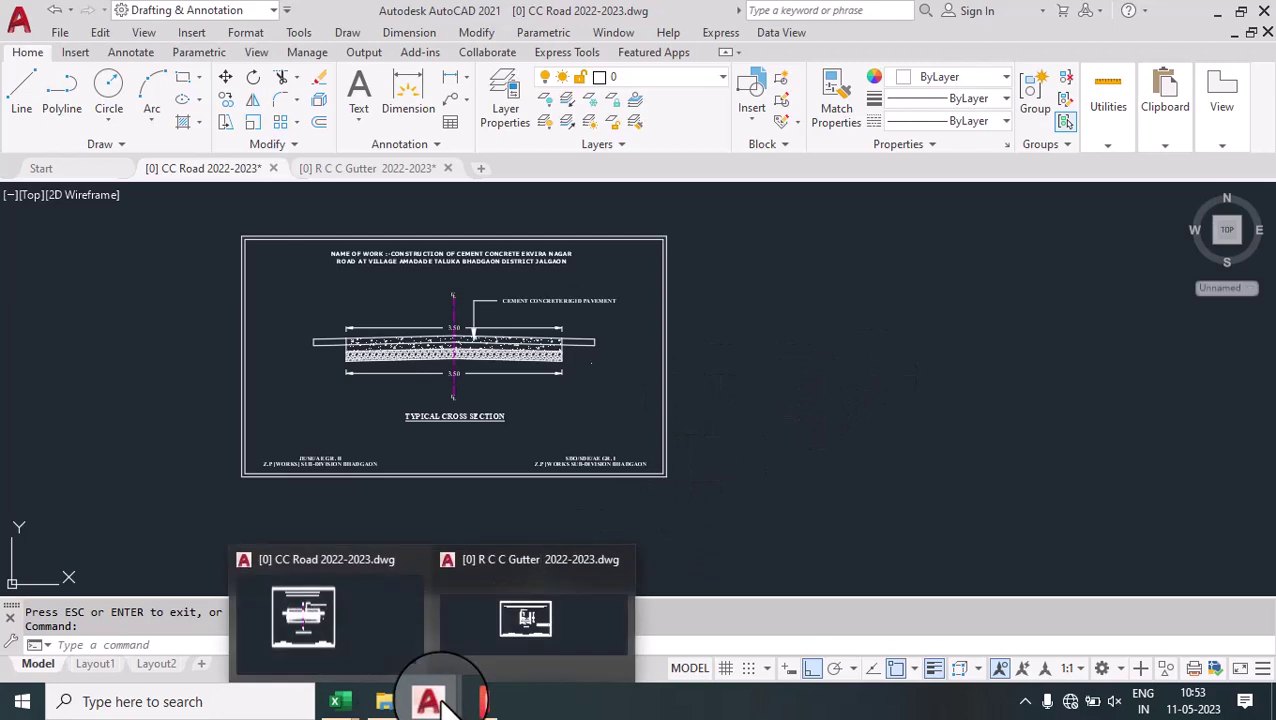
pyautogui.click(557, 595)
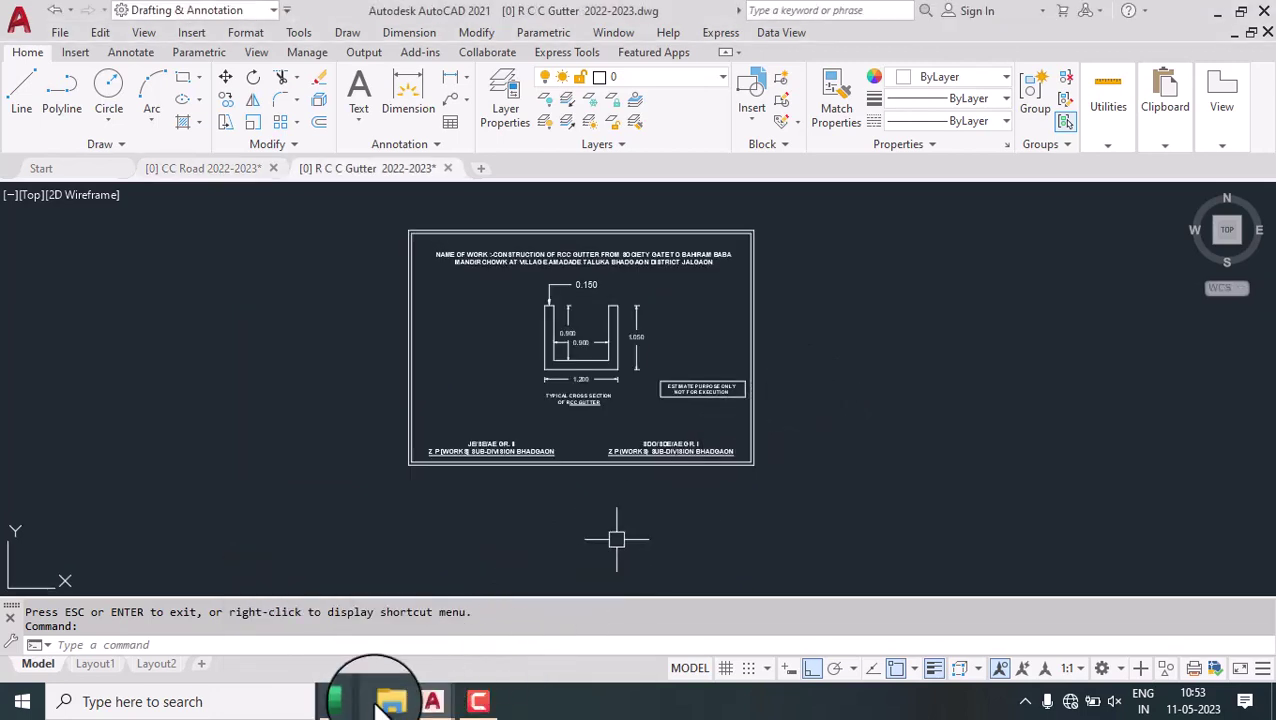
pyautogui.moveTo(339, 702)
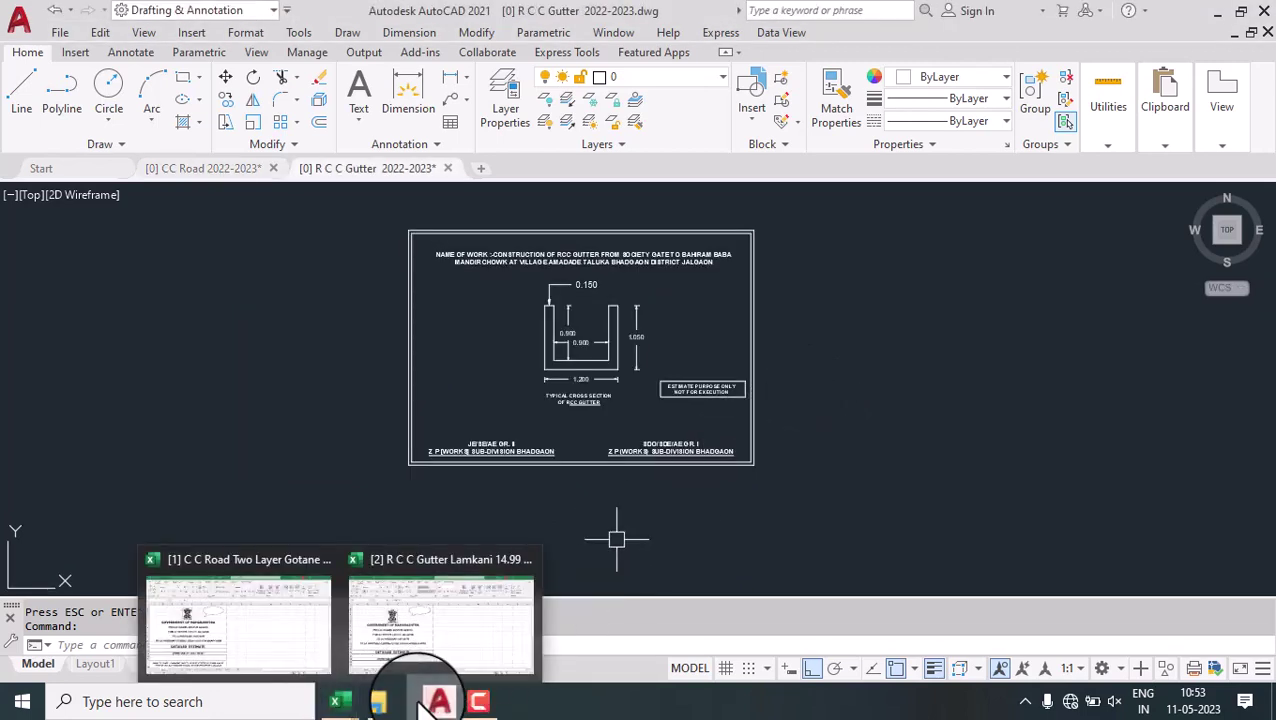
pyautogui.moveTo(437, 702)
pyautogui.click(361, 640)
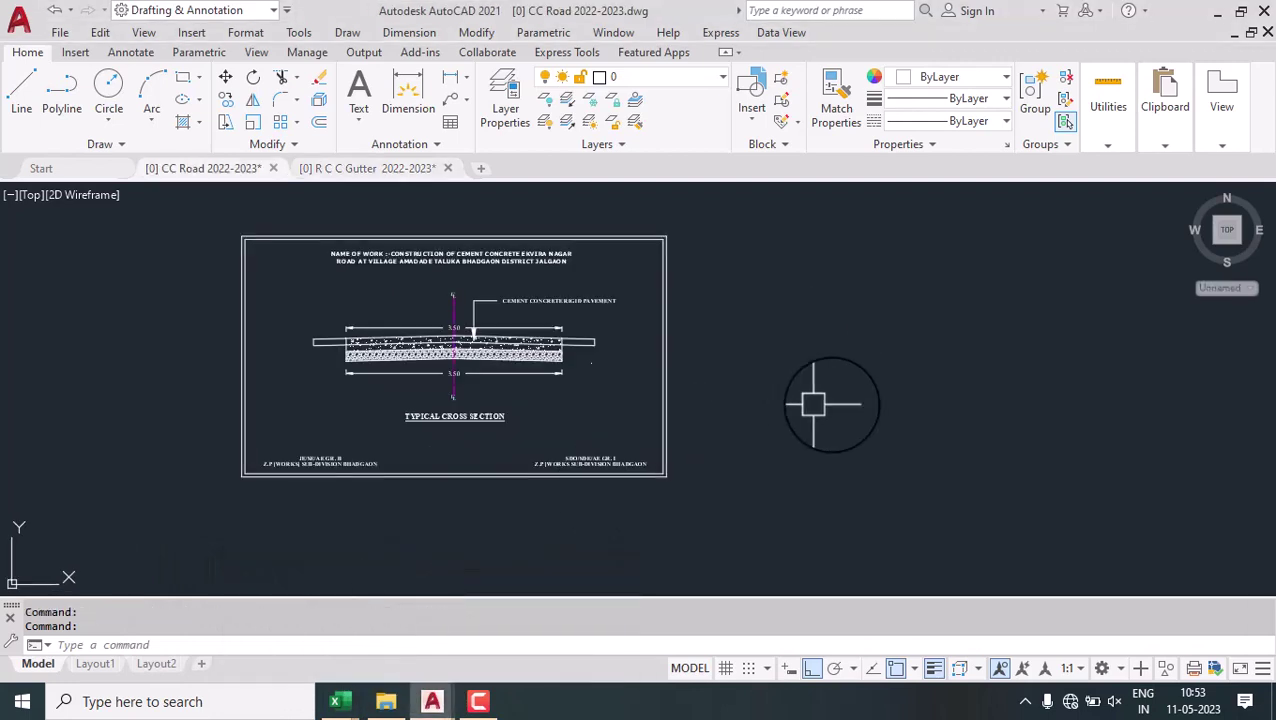
pyautogui.scroll(4, 515, 411)
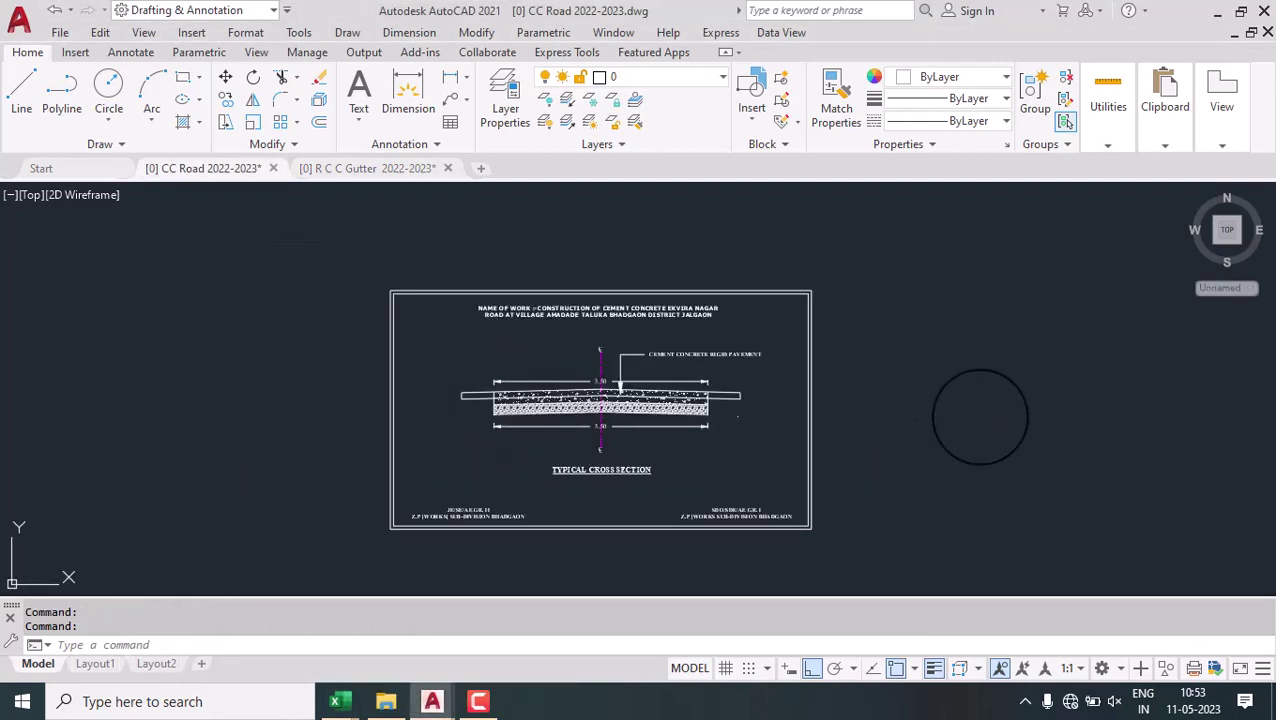
# Open Plot (Ctrl+P) using <Previous plot>, the AutoCAD PDF (General Documentation).pc3 printer and ISO A4 paper.
pyautogui.hotkey('ctrl', 'p')
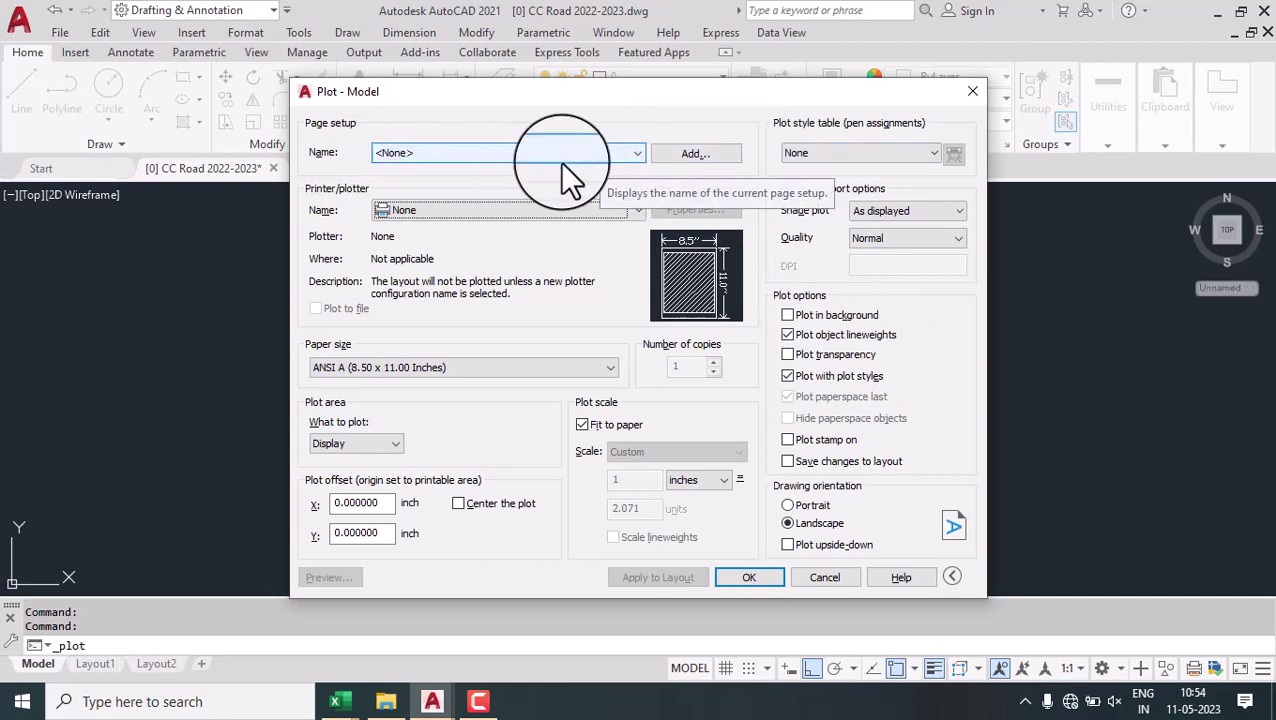
pyautogui.click(636, 154)
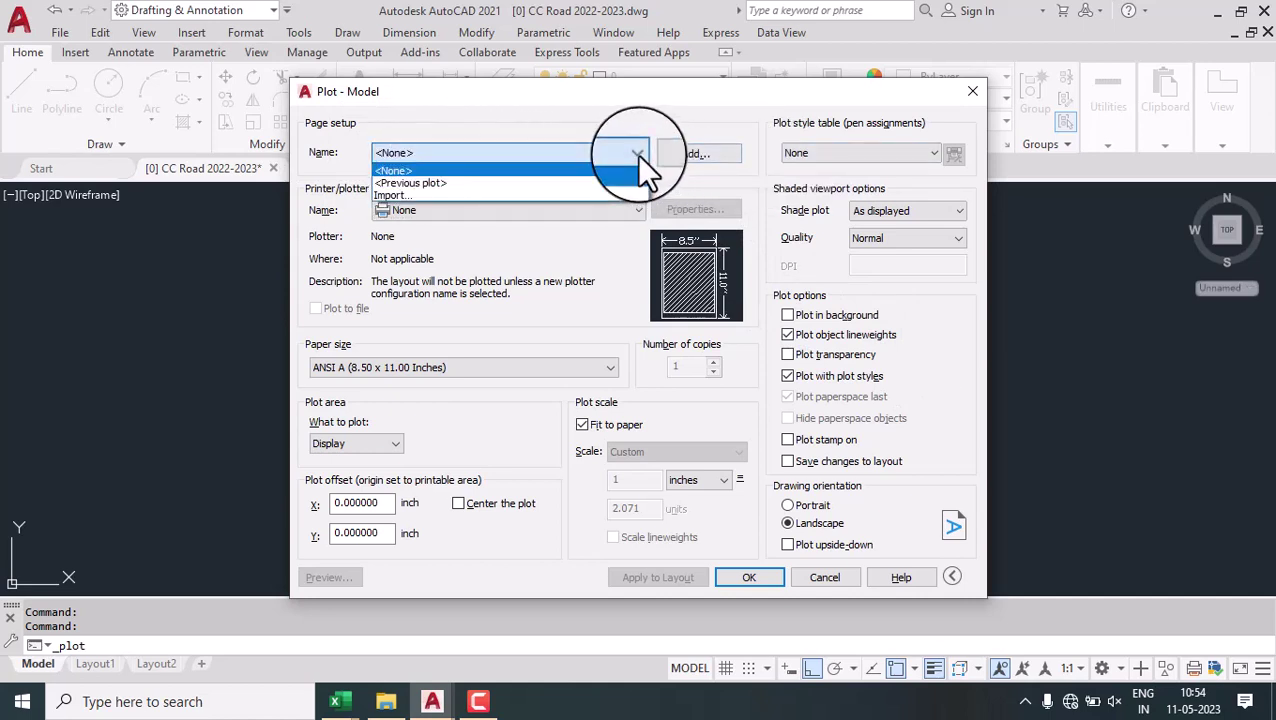
pyautogui.click(424, 184)
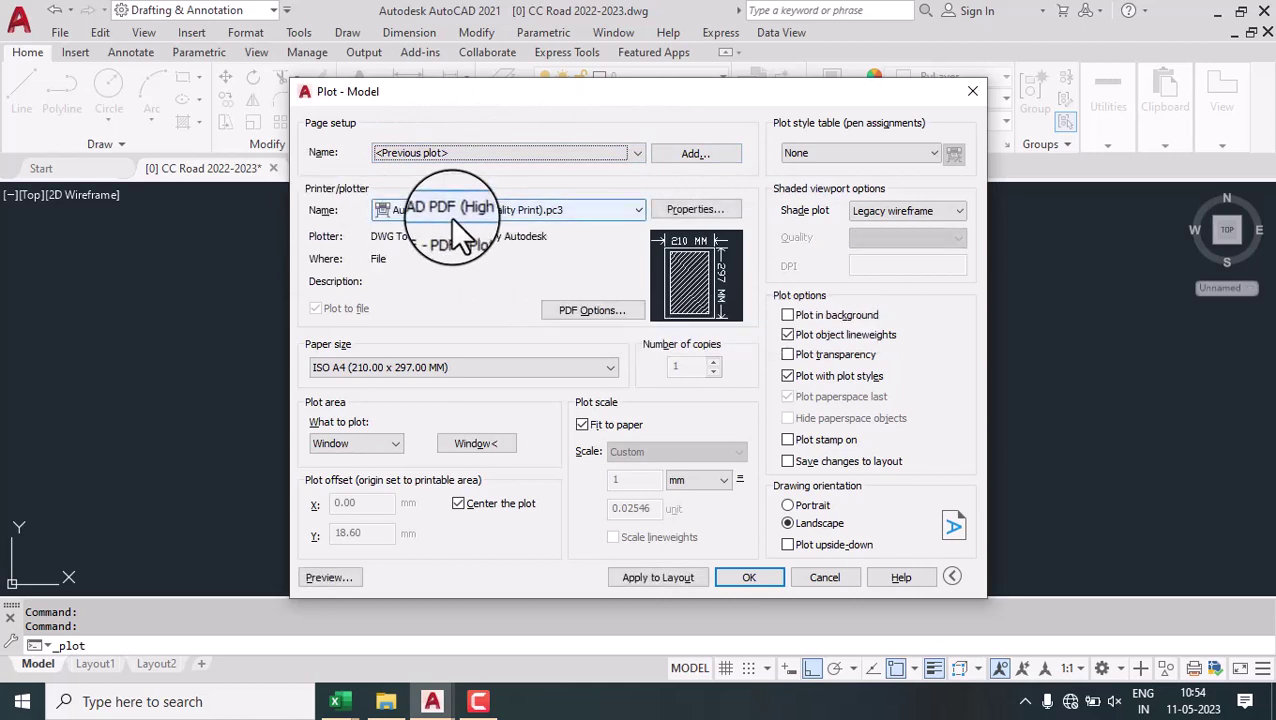
pyautogui.click(639, 211)
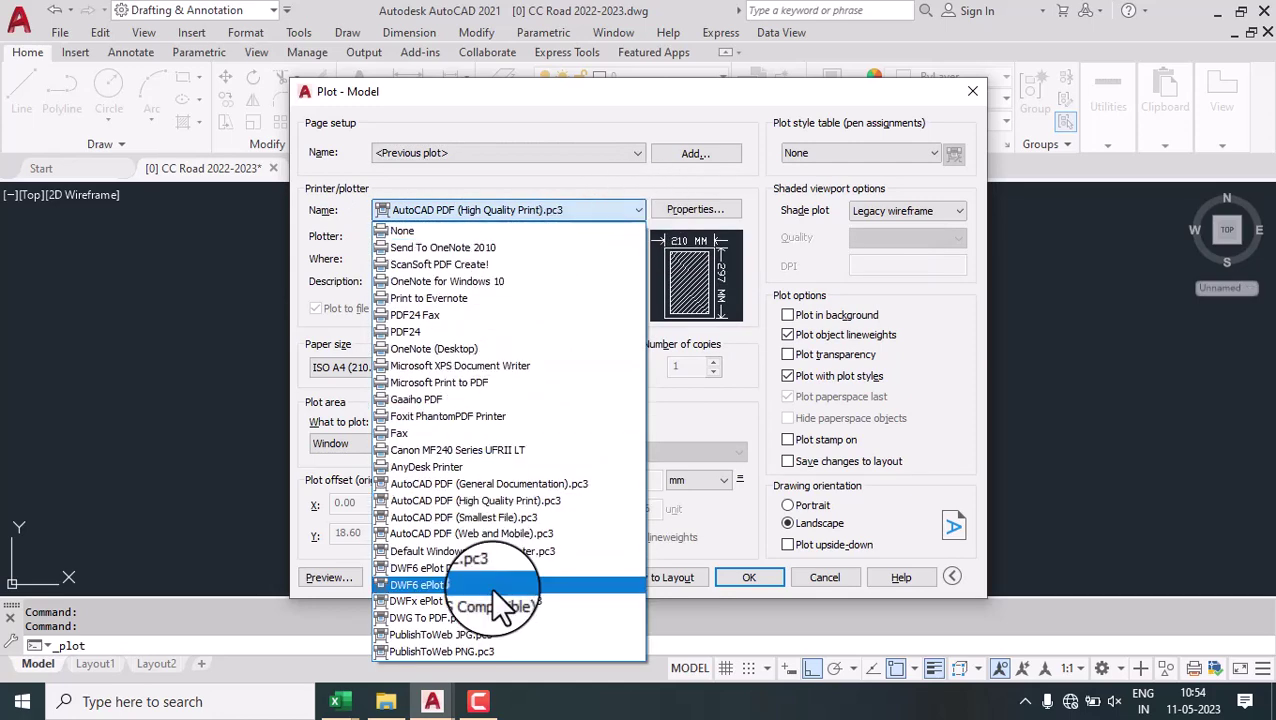
pyautogui.click(464, 482)
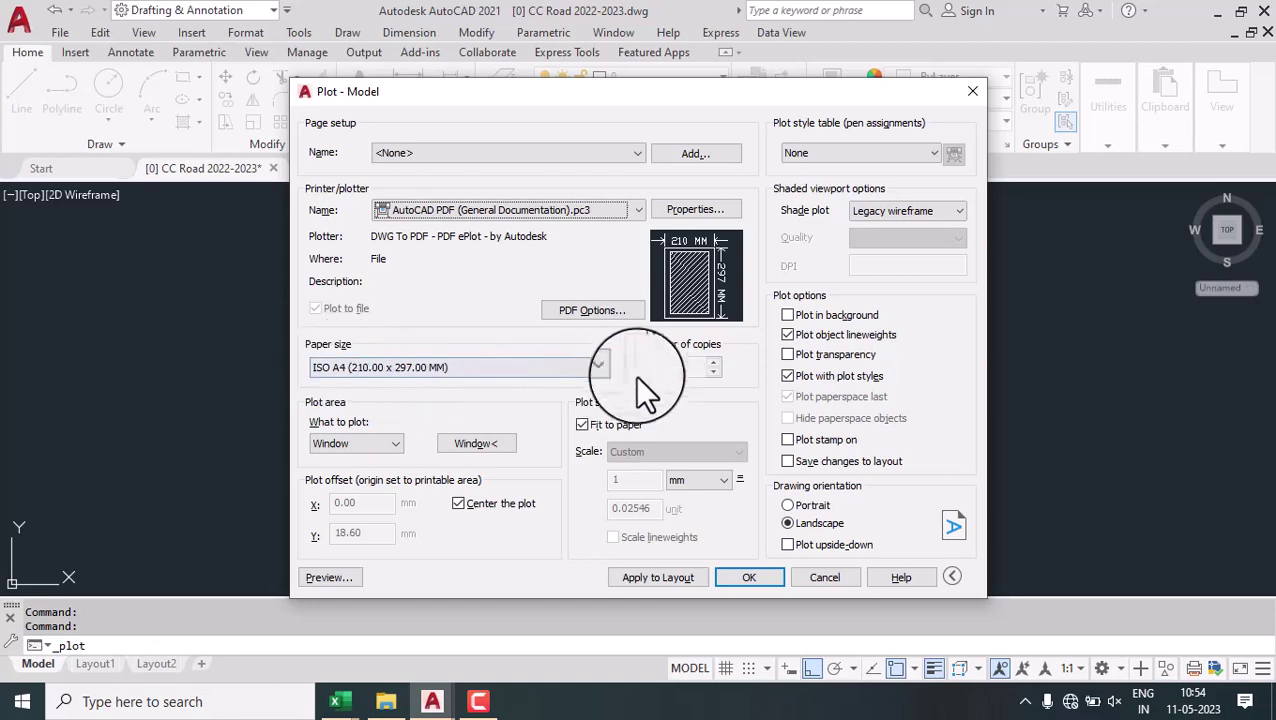
pyautogui.click(610, 368)
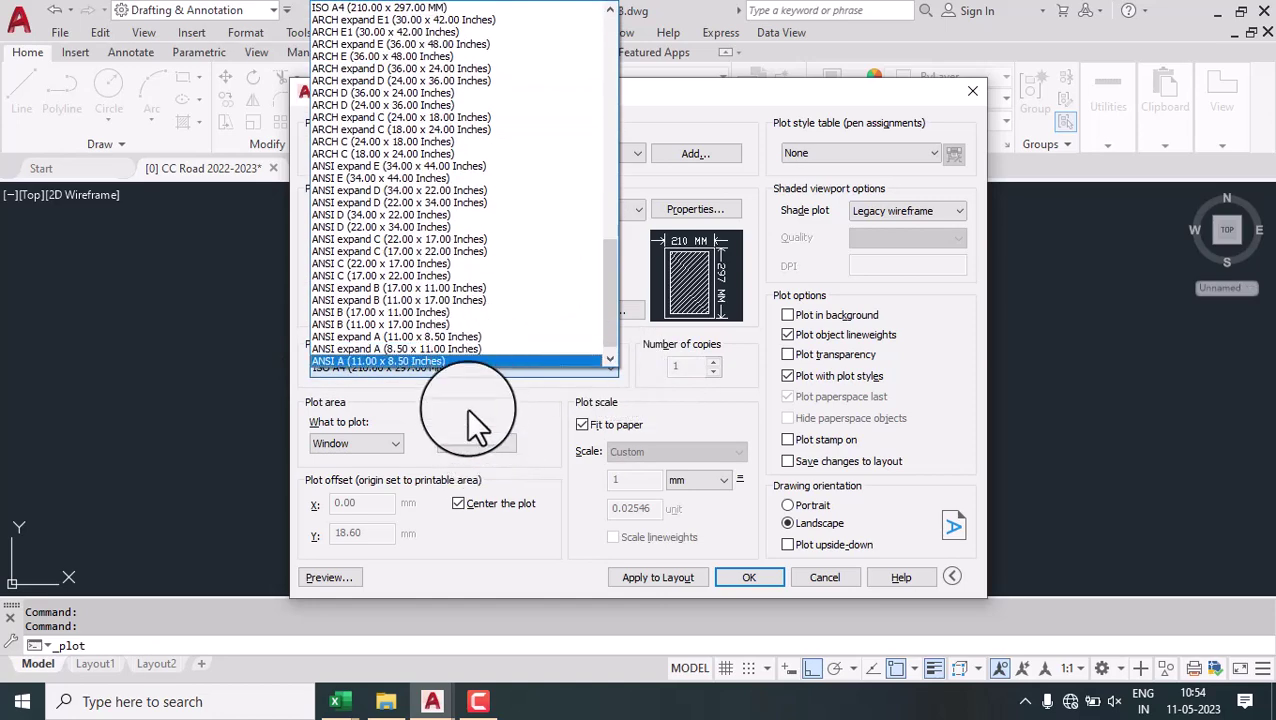
pyautogui.click(467, 408)
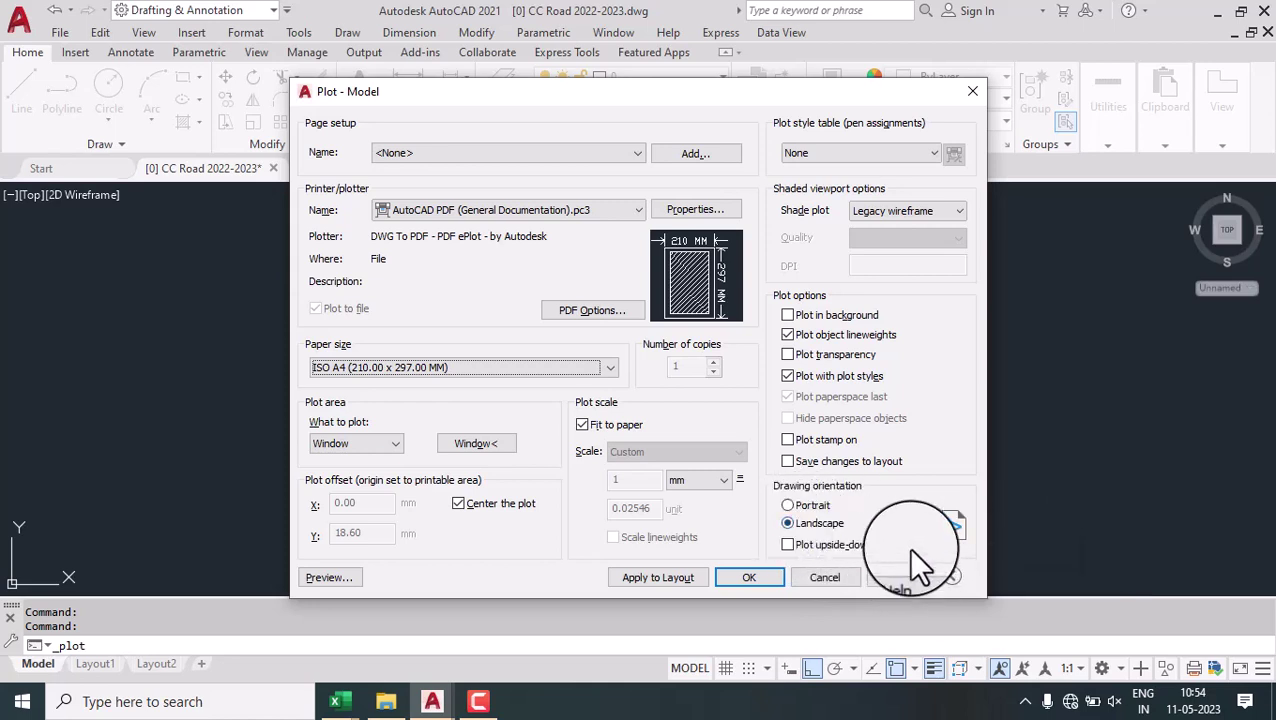
# Window the sheet border, preview, and plot to [0] CC Road 2022-2023-Model.pdf on the Desktop.
pyautogui.click(482, 438)
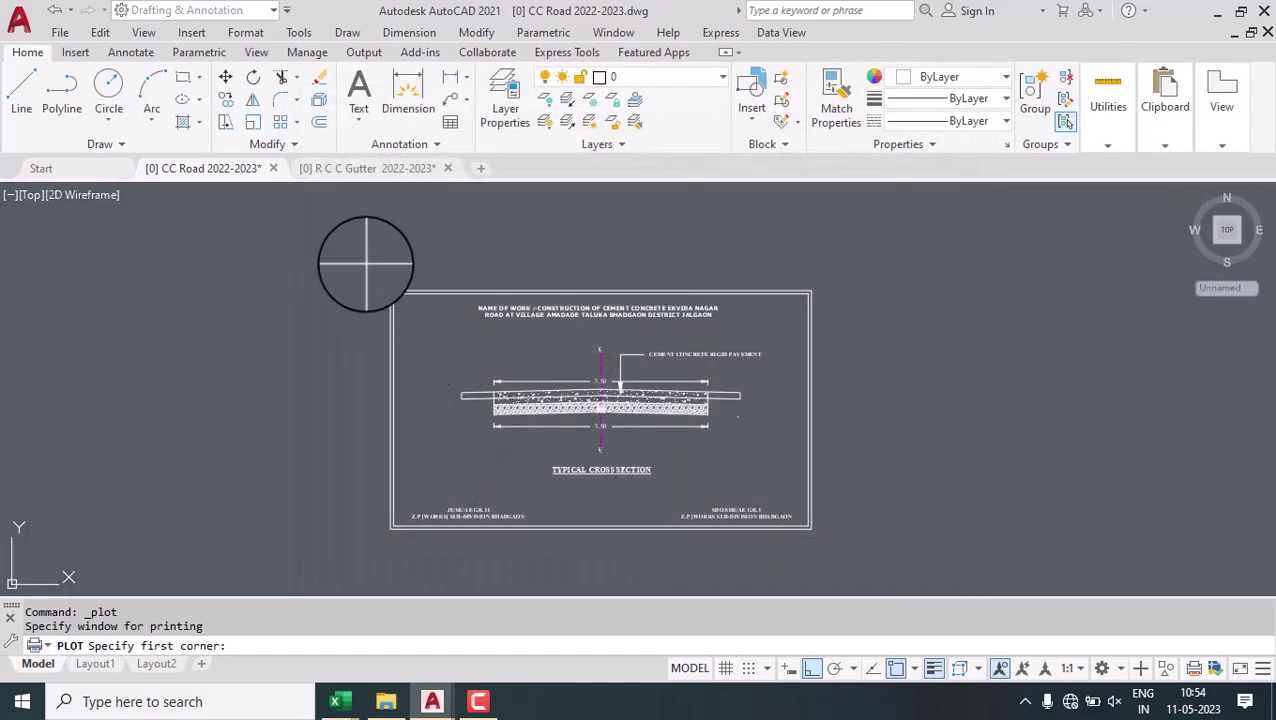
pyautogui.scroll(4, 380, 275)
pyautogui.scroll(3, 375, 283)
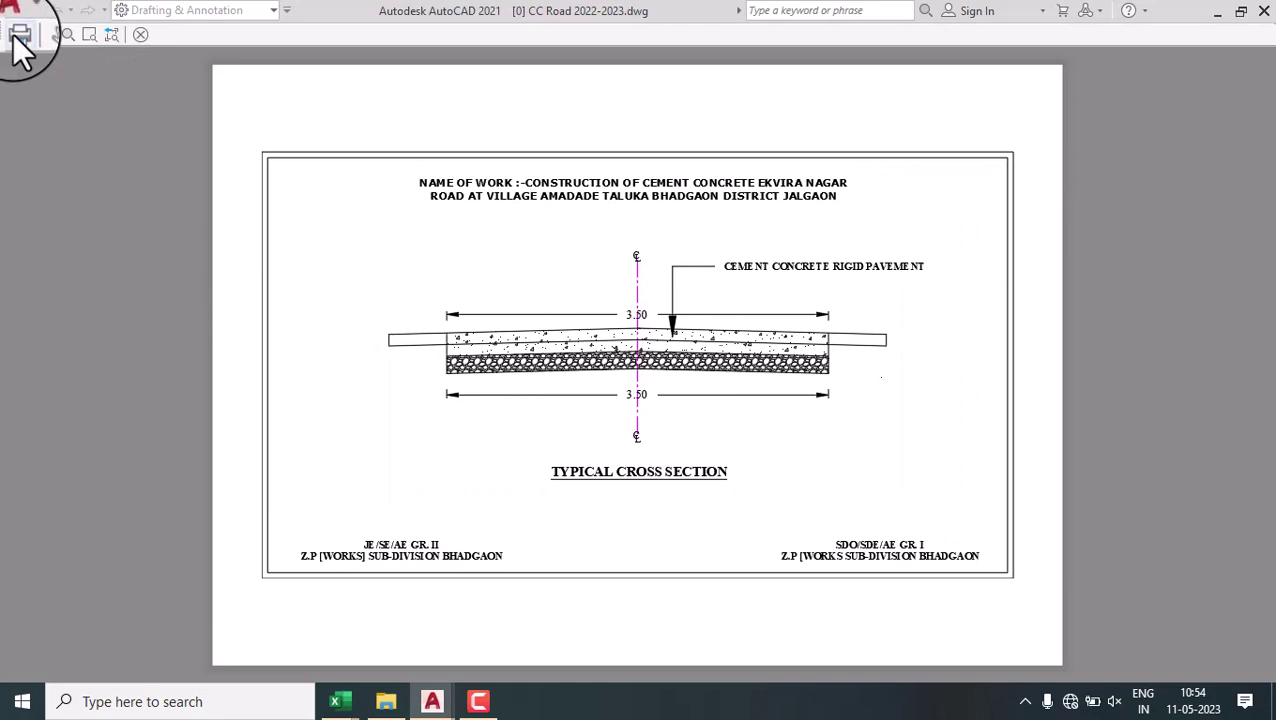
pyautogui.click(18, 36)
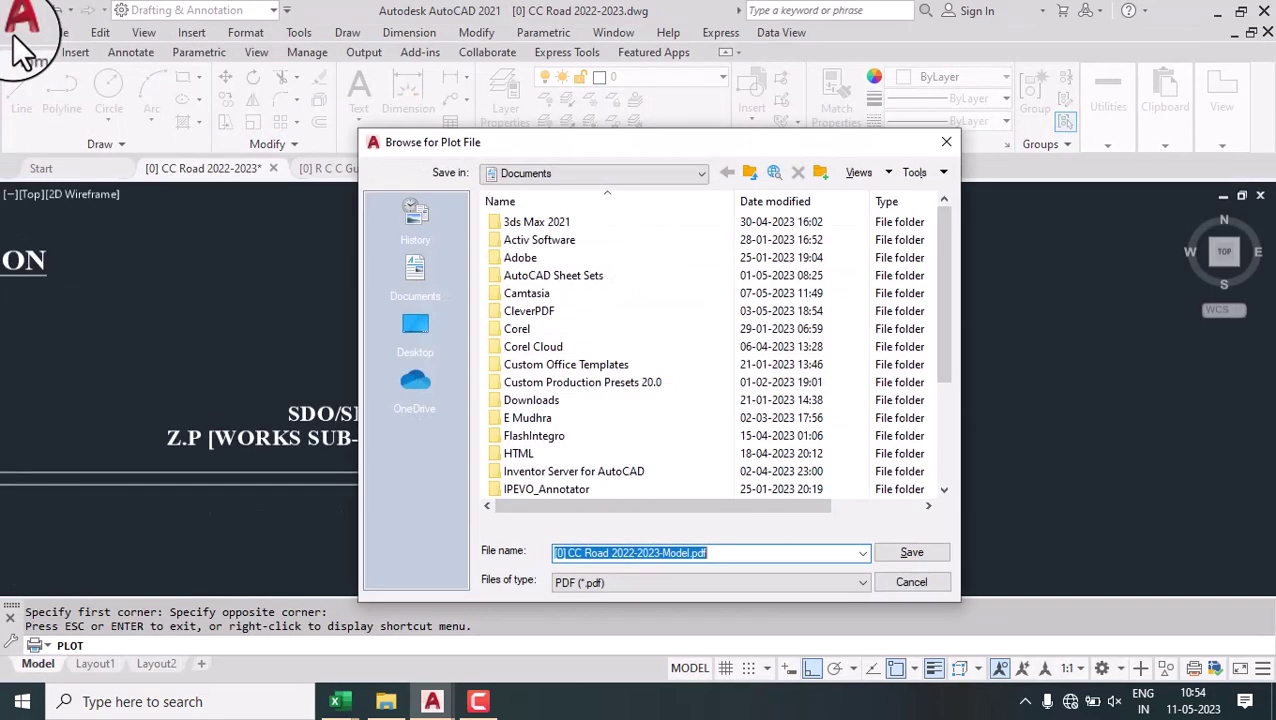
pyautogui.click(418, 316)
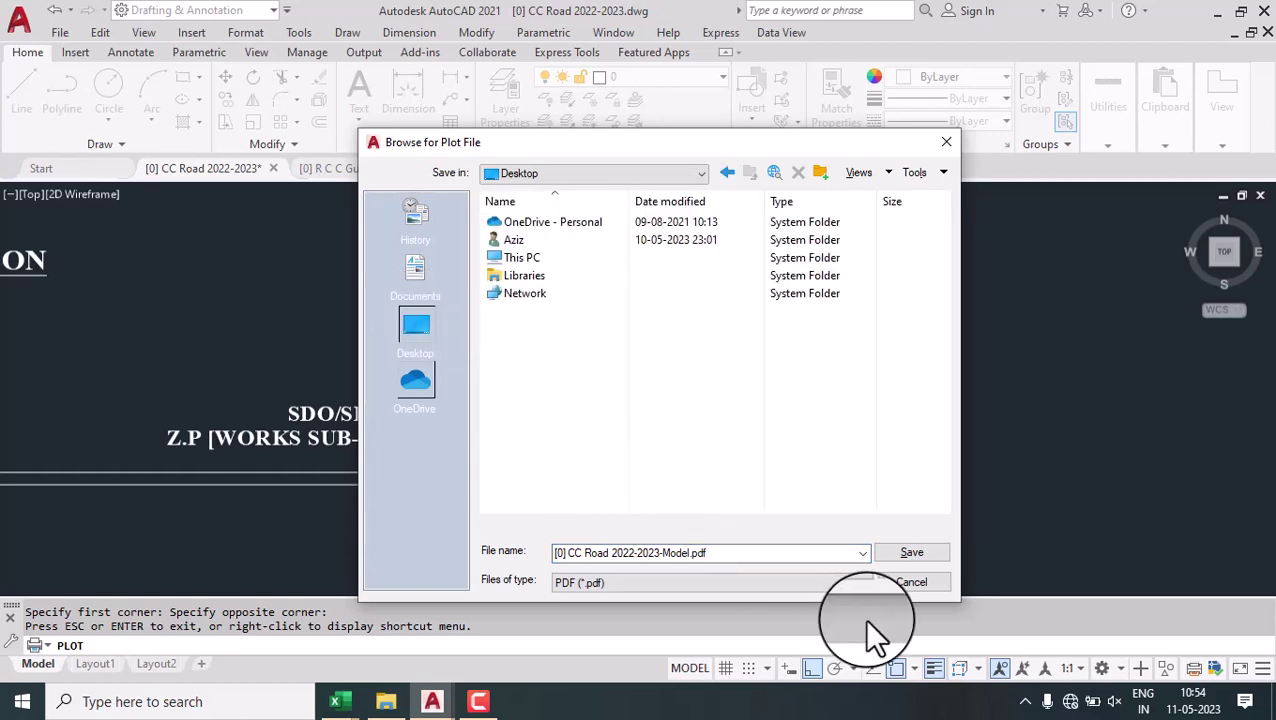
pyautogui.click(910, 552)
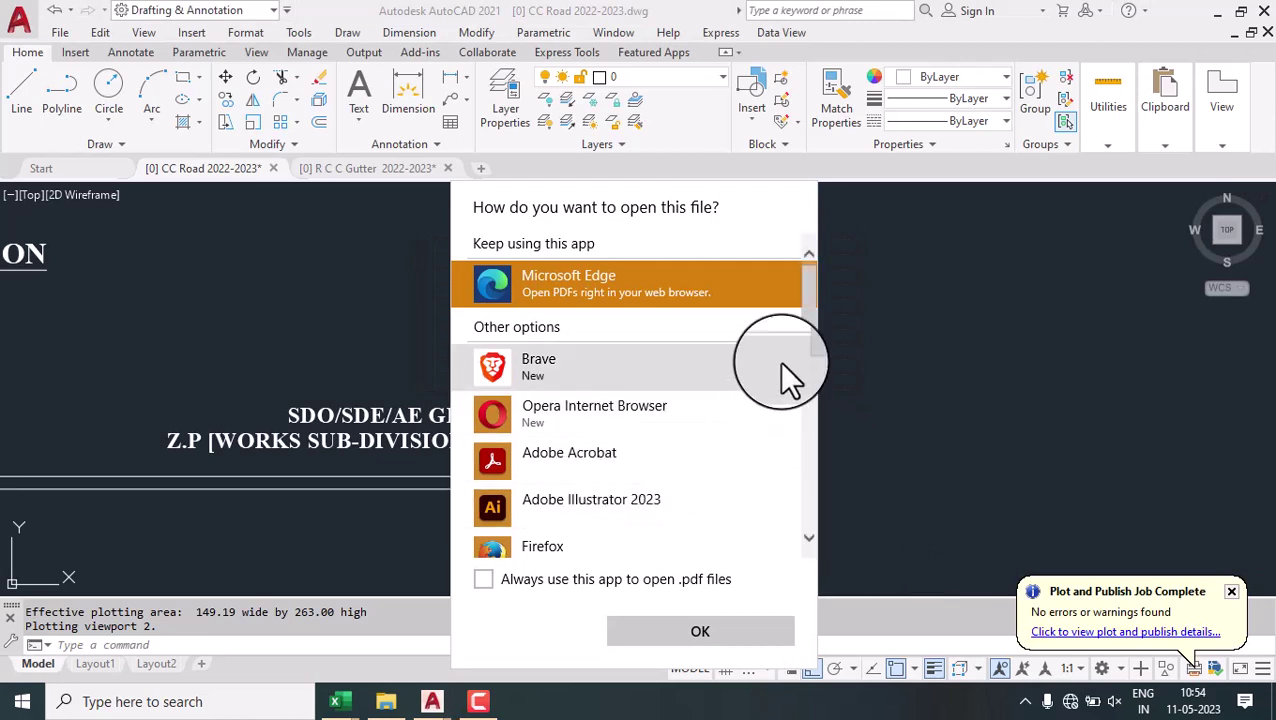
# View the plotted CC Road PDF in Microsoft Edge, then switch AutoCAD to the R C C Gutter drawing.
pyautogui.click(700, 631)
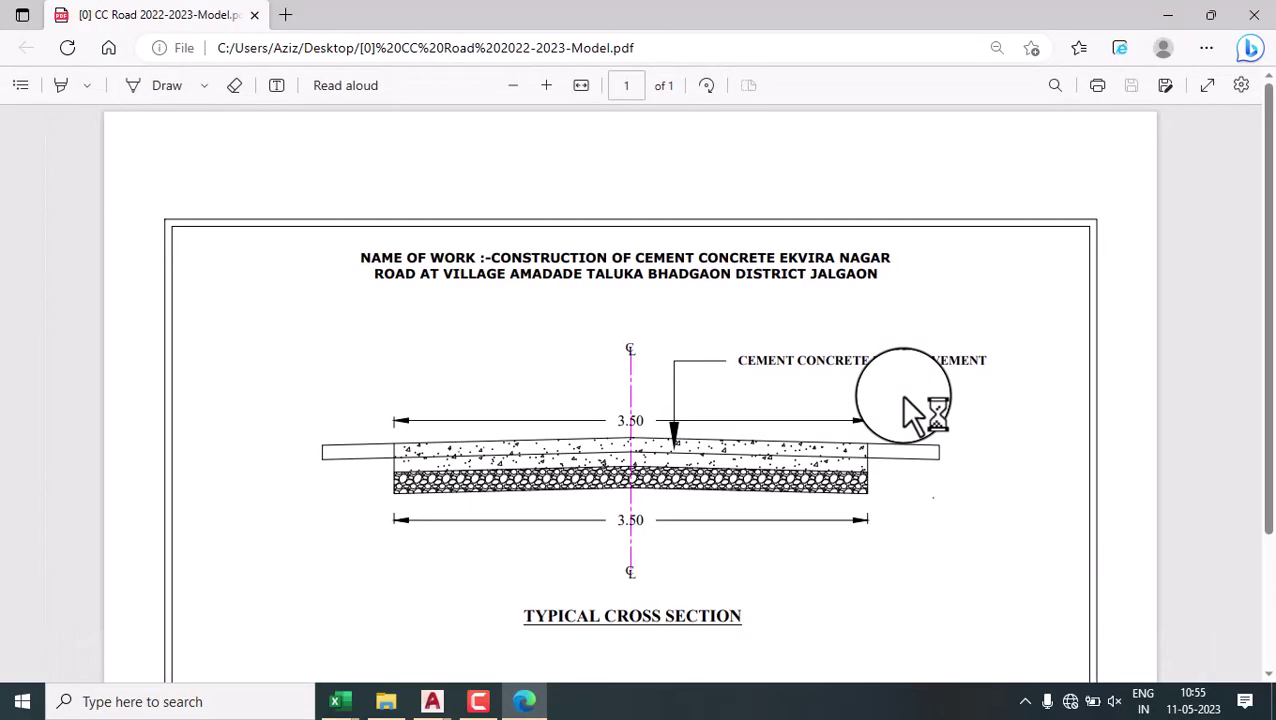
pyautogui.scroll(-2, 781, 424)
pyautogui.scroll(2, 783, 450)
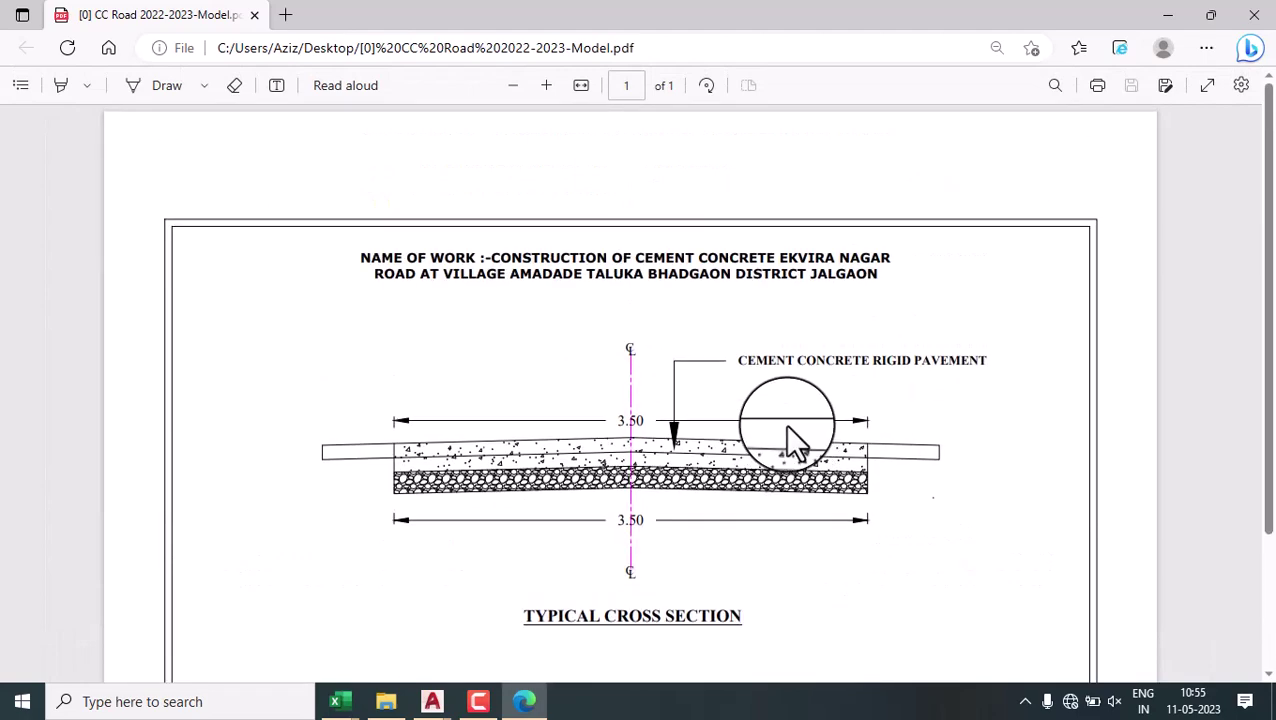
pyautogui.scroll(-2, 789, 441)
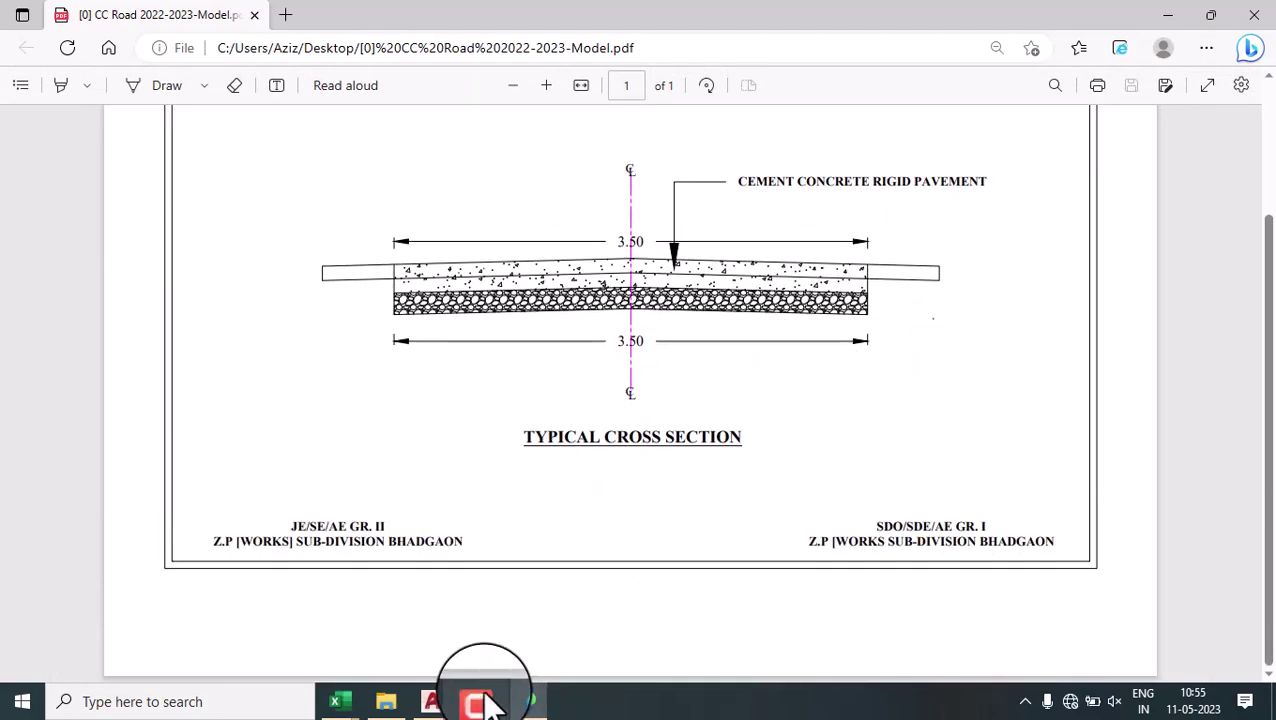
pyautogui.moveTo(432, 702)
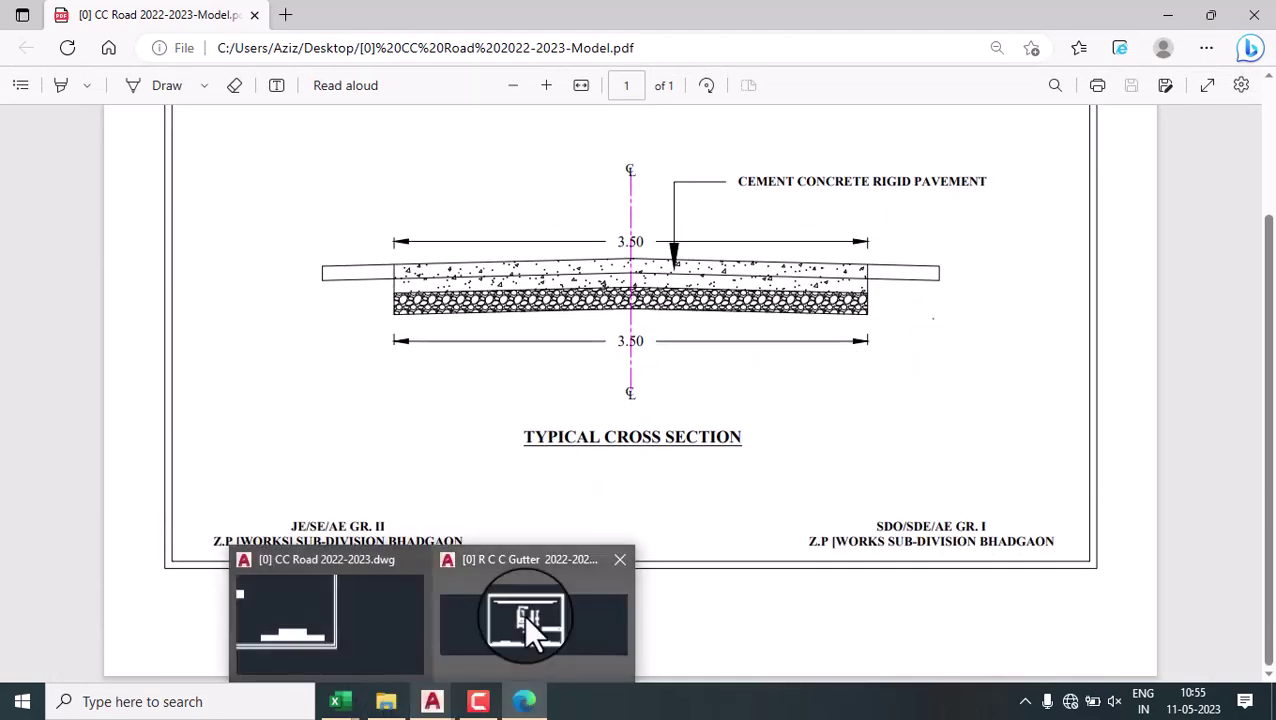
pyautogui.click(523, 614)
# Start plotting the R C C Gutter drawing with the <Previous plot> page setup and begin a window selection.
pyautogui.scroll(-4, 654, 364)
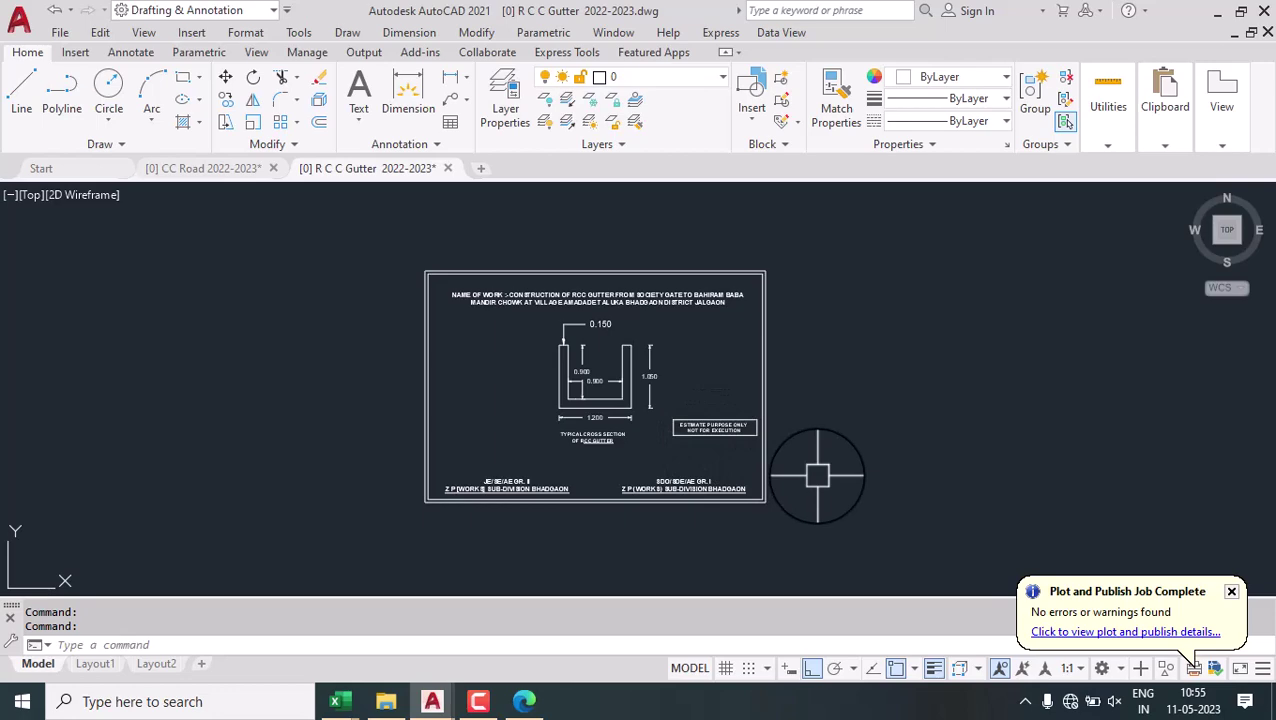
pyautogui.hotkey('ctrl', 'p')
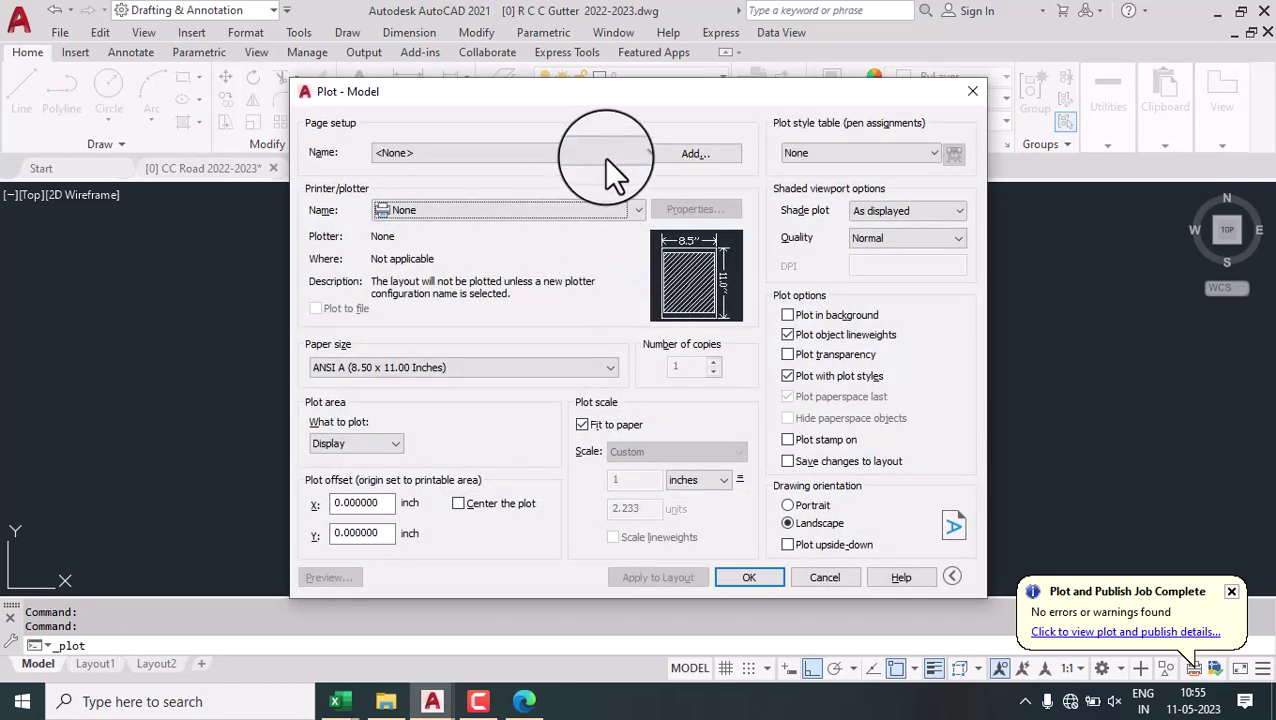
pyautogui.click(627, 152)
pyautogui.click(434, 182)
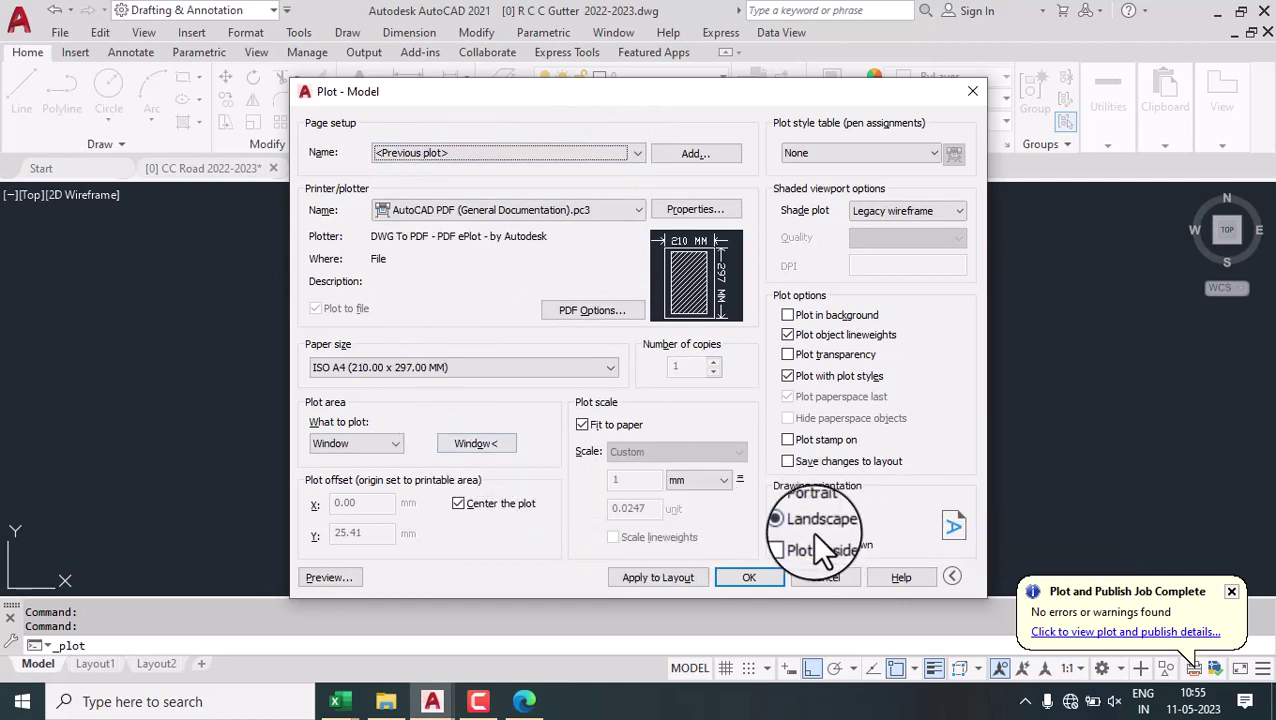
pyautogui.click(476, 444)
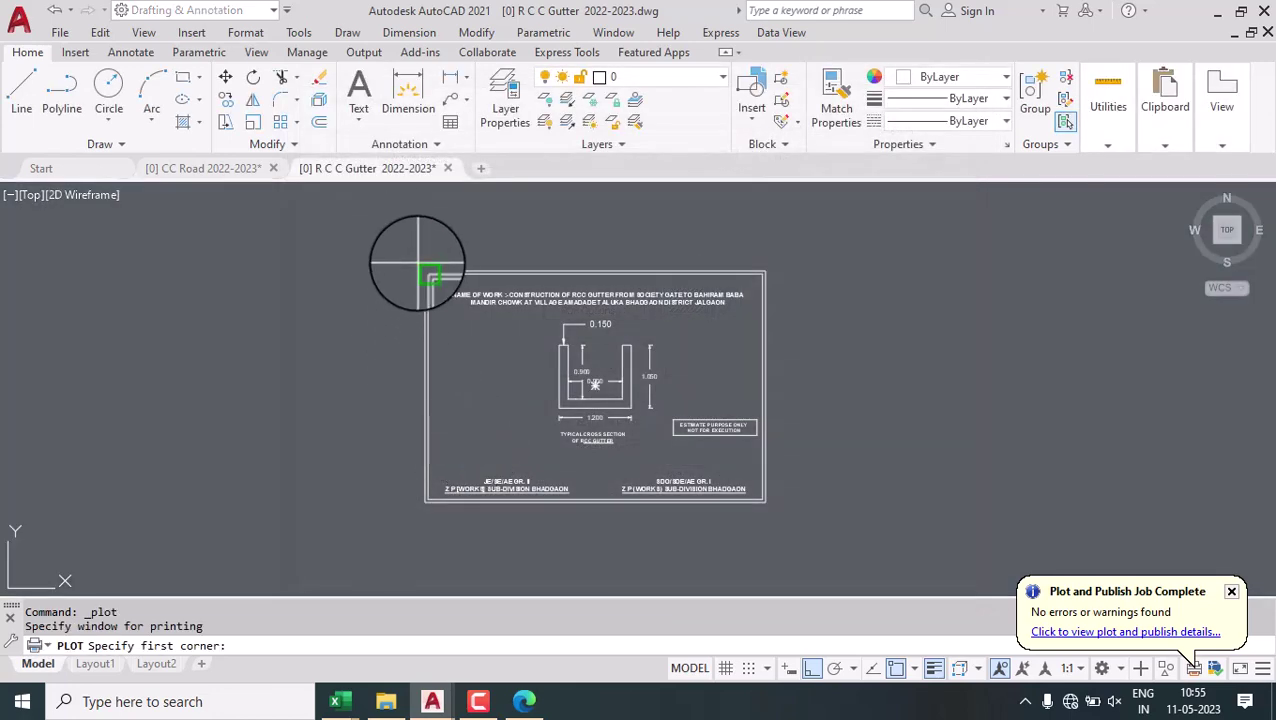
# Close the plot window at the sheet's bottom-right corner and preview the gutter sheet full-size.
pyautogui.click(764, 500)
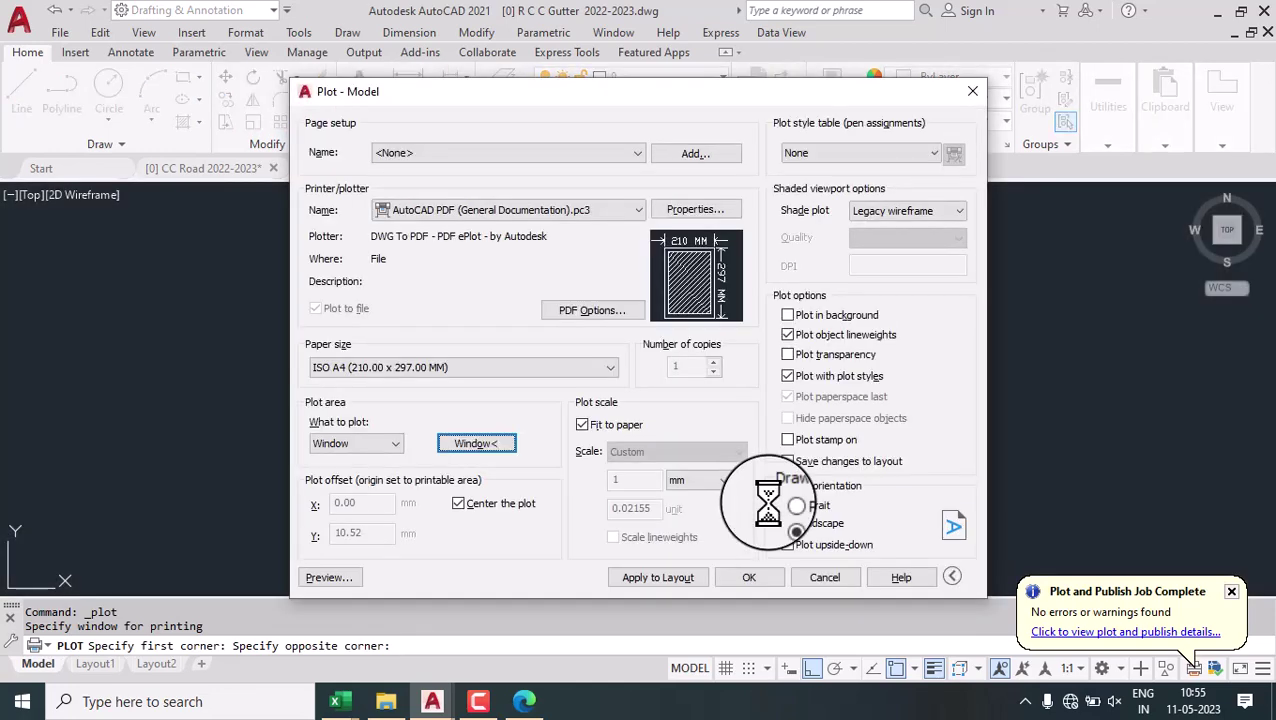
pyautogui.click(333, 578)
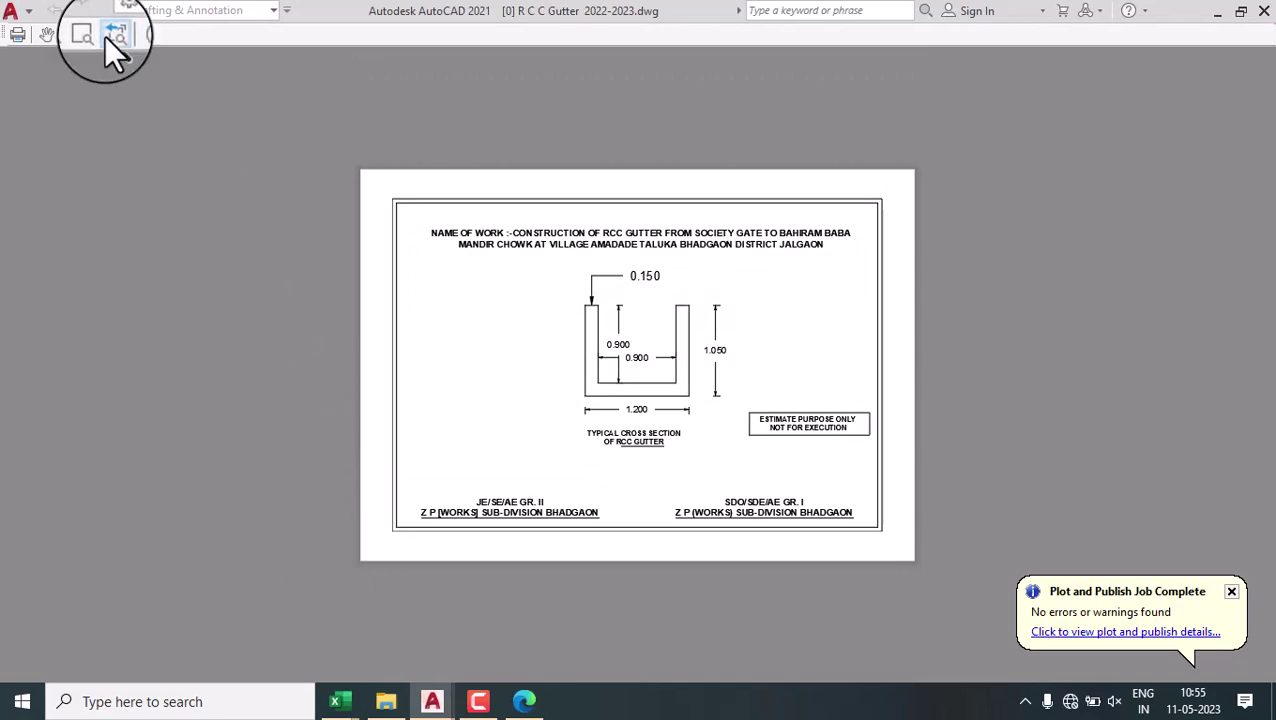
pyautogui.click(105, 36)
# Plot the previewed sheet to the Desktop as '[0] R C C Gutter 2022-2023-Model.pdf'.
pyautogui.click(20, 35)
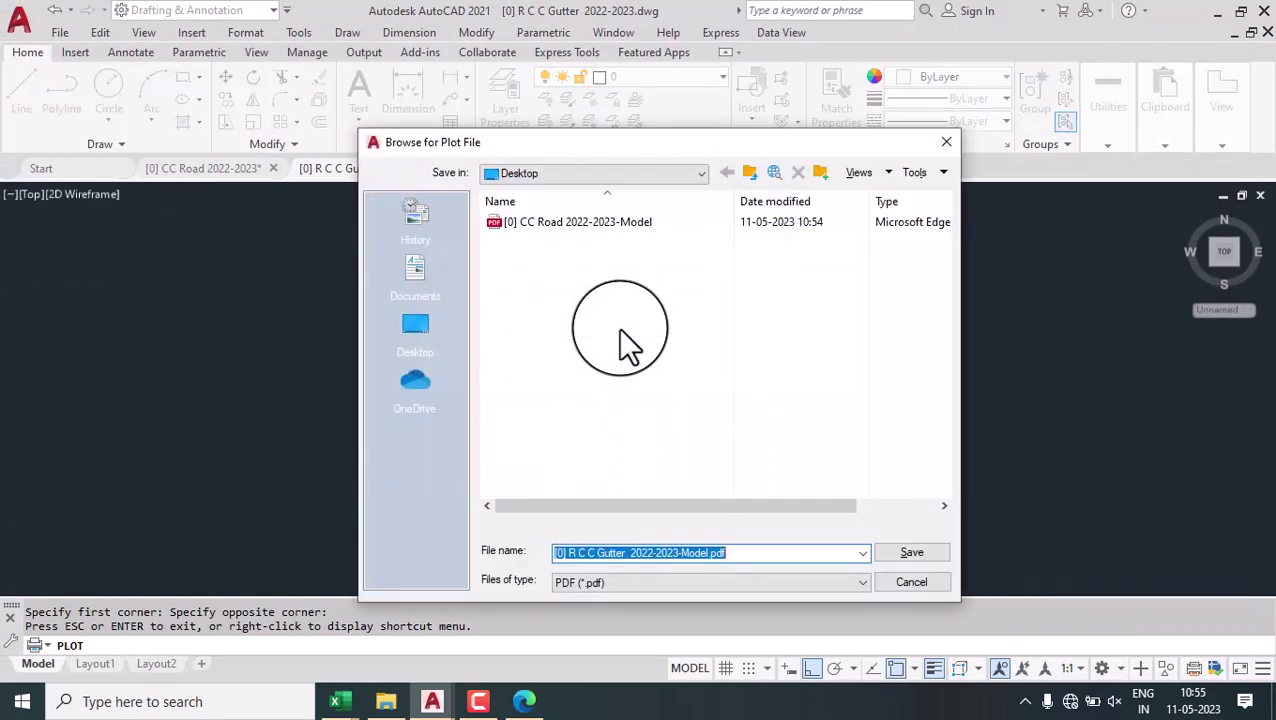
pyautogui.click(408, 320)
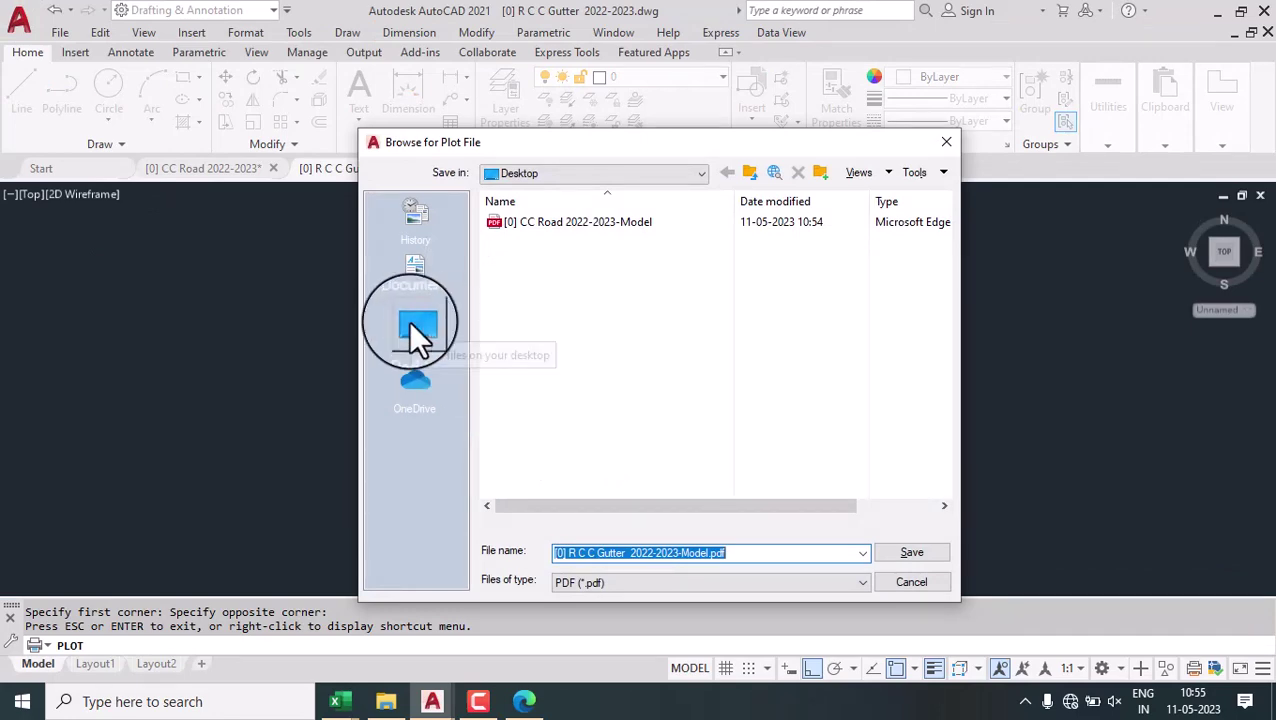
pyautogui.click(905, 560)
pyautogui.click(915, 552)
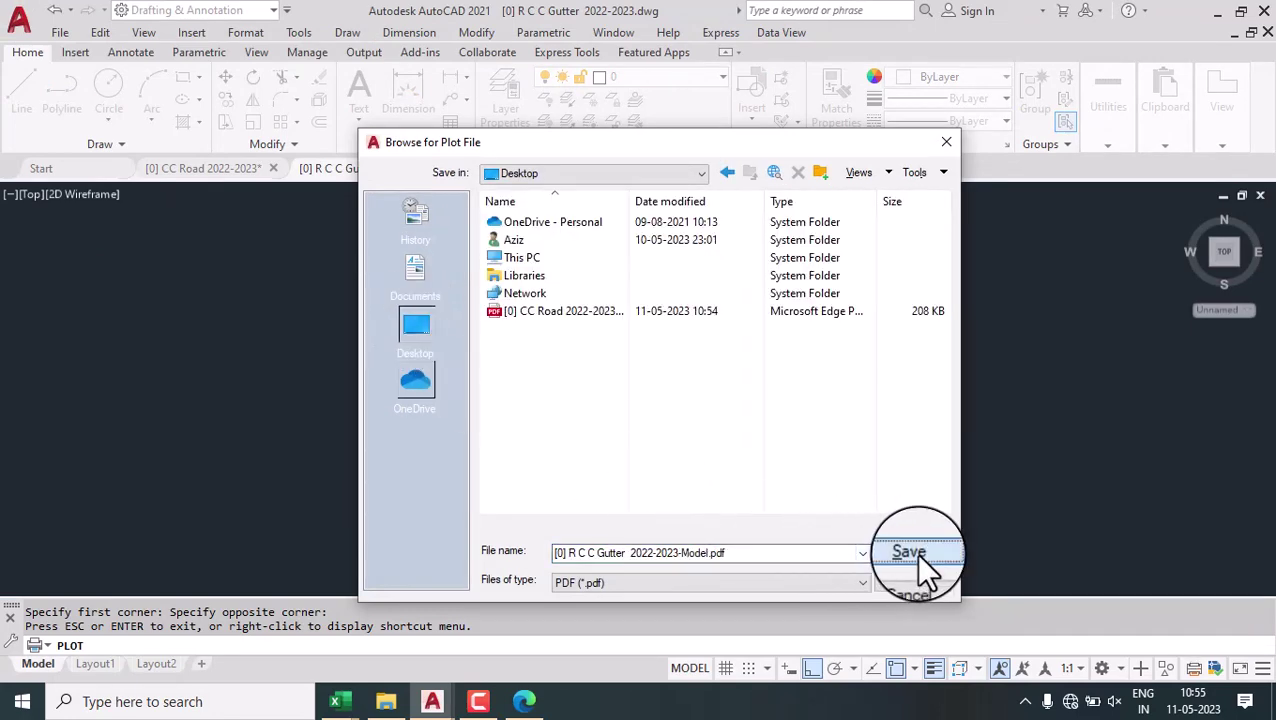